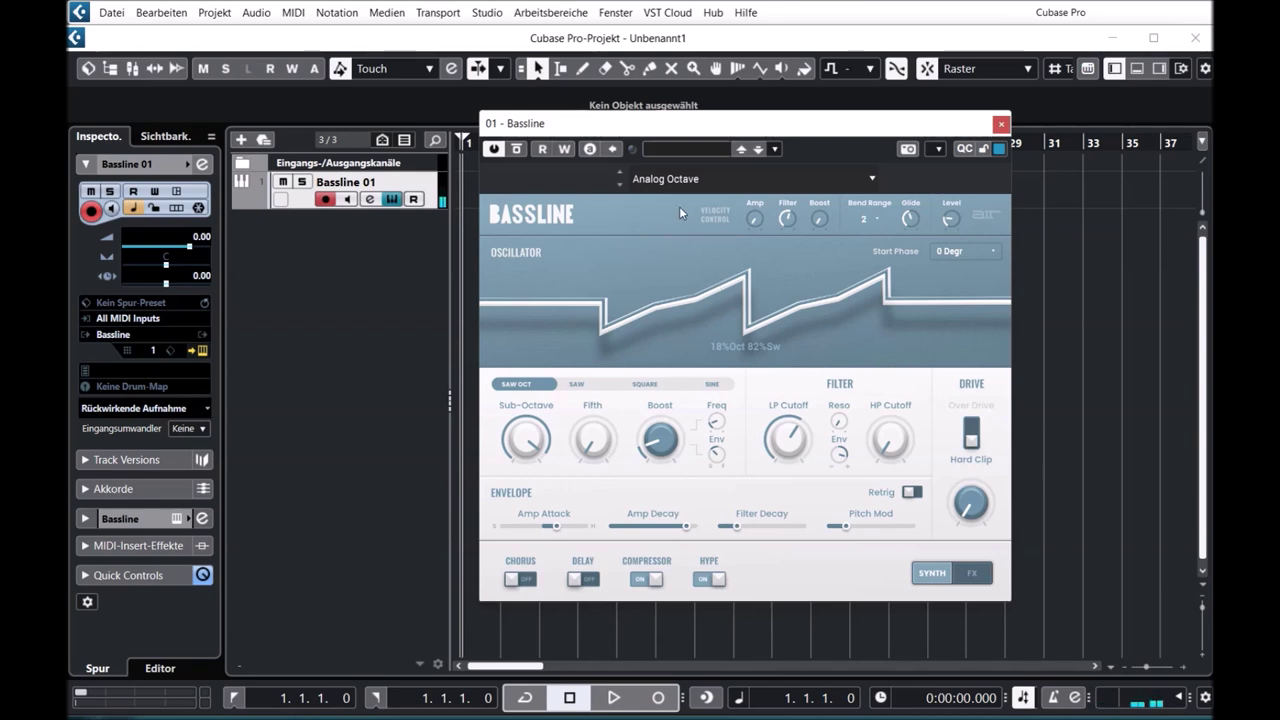
Step: Audition the Bassline presets one after another from Knock Bass through Octave Sine
click(620, 185)
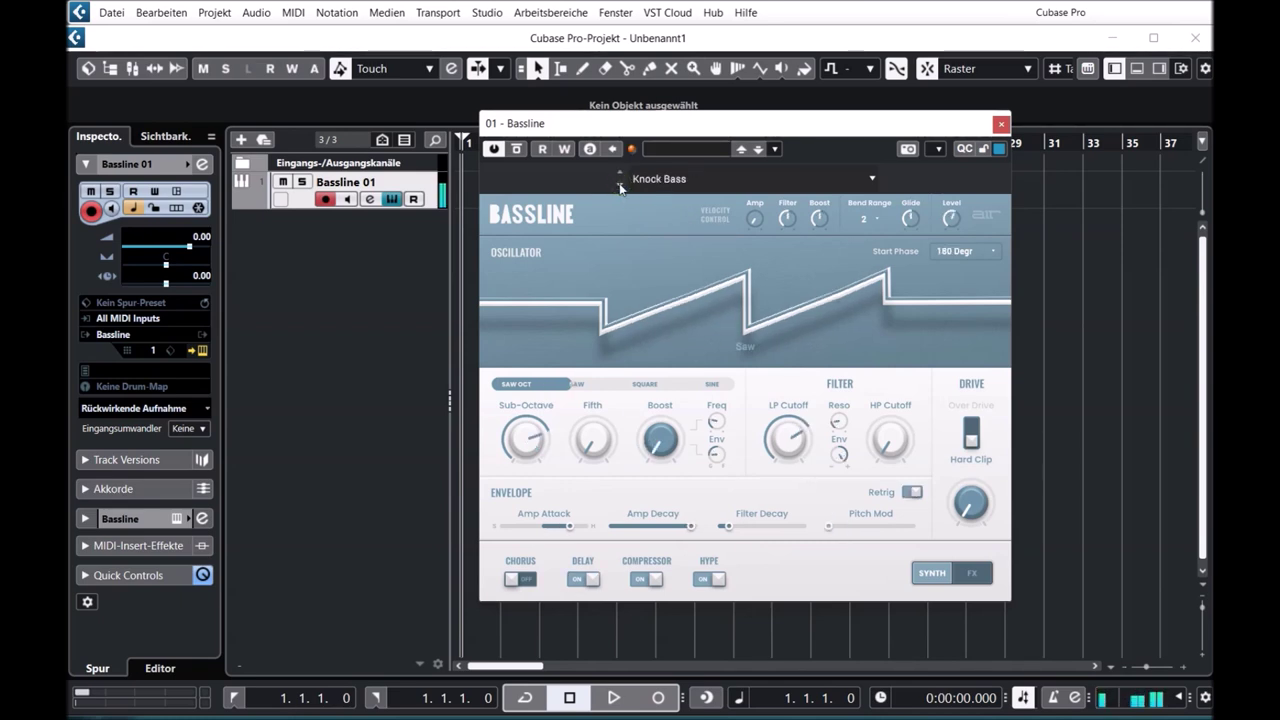
click(620, 187)
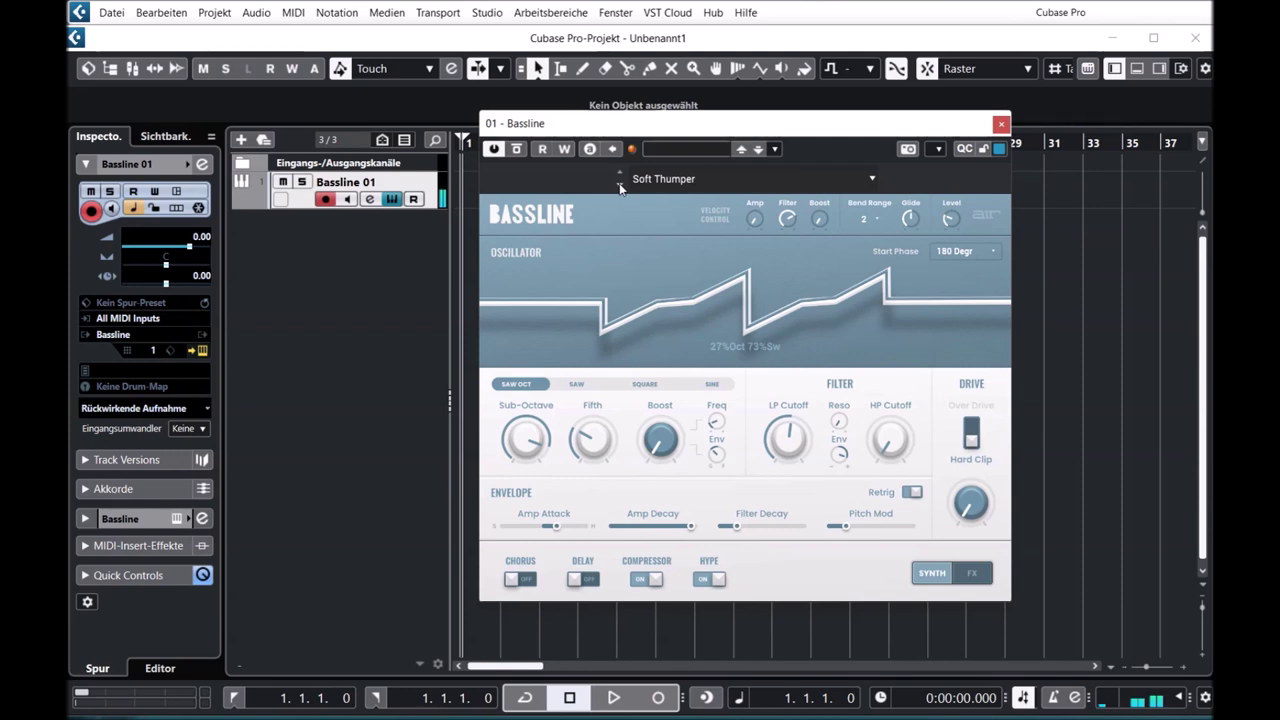
click(620, 187)
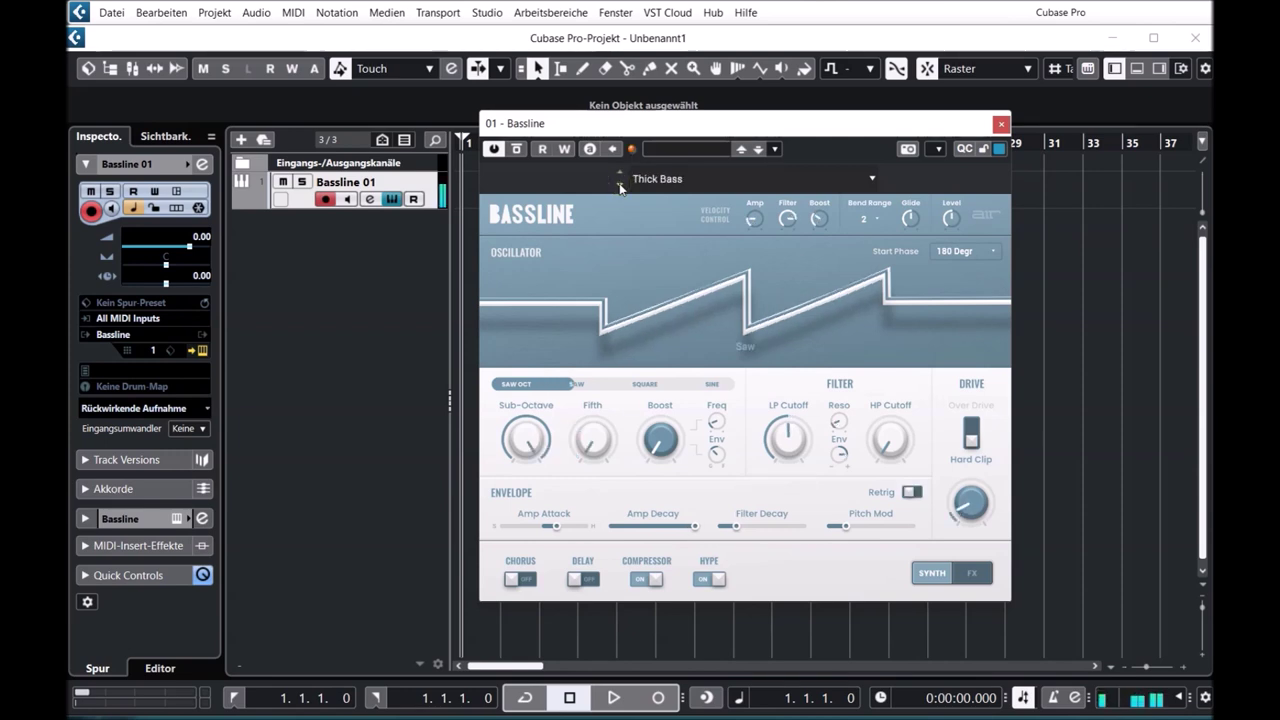
click(620, 187)
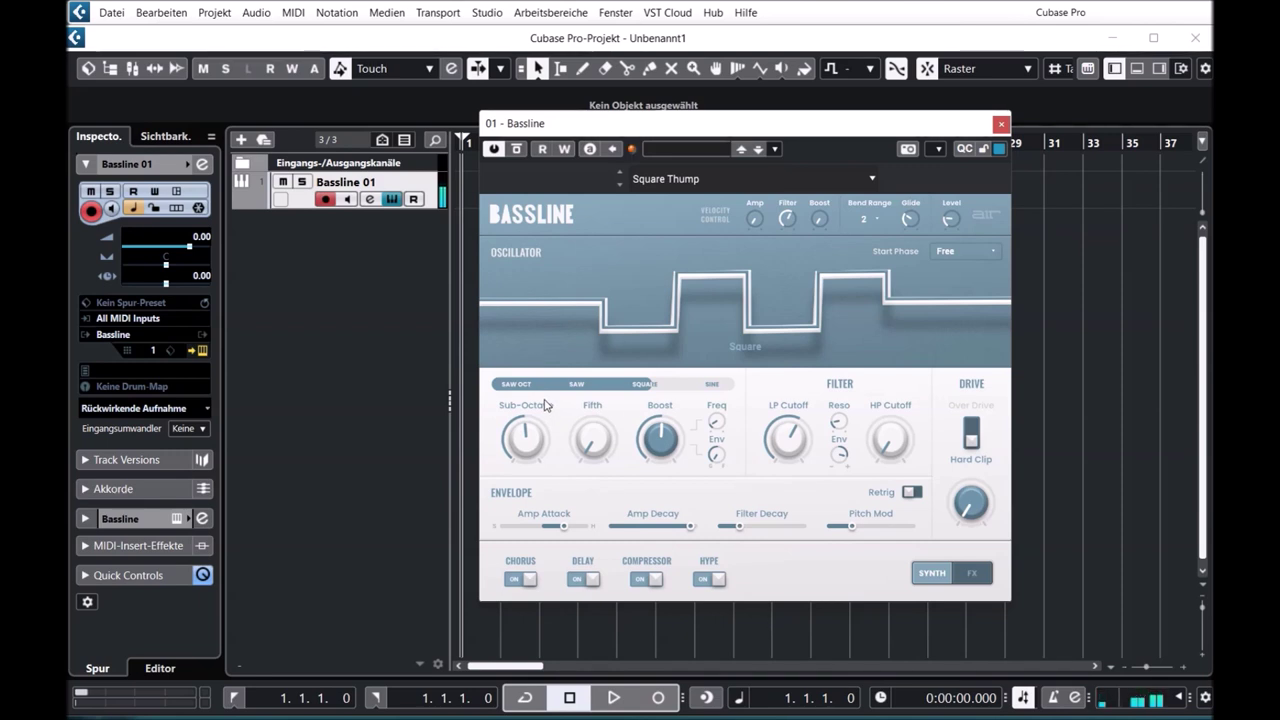
click(619, 186)
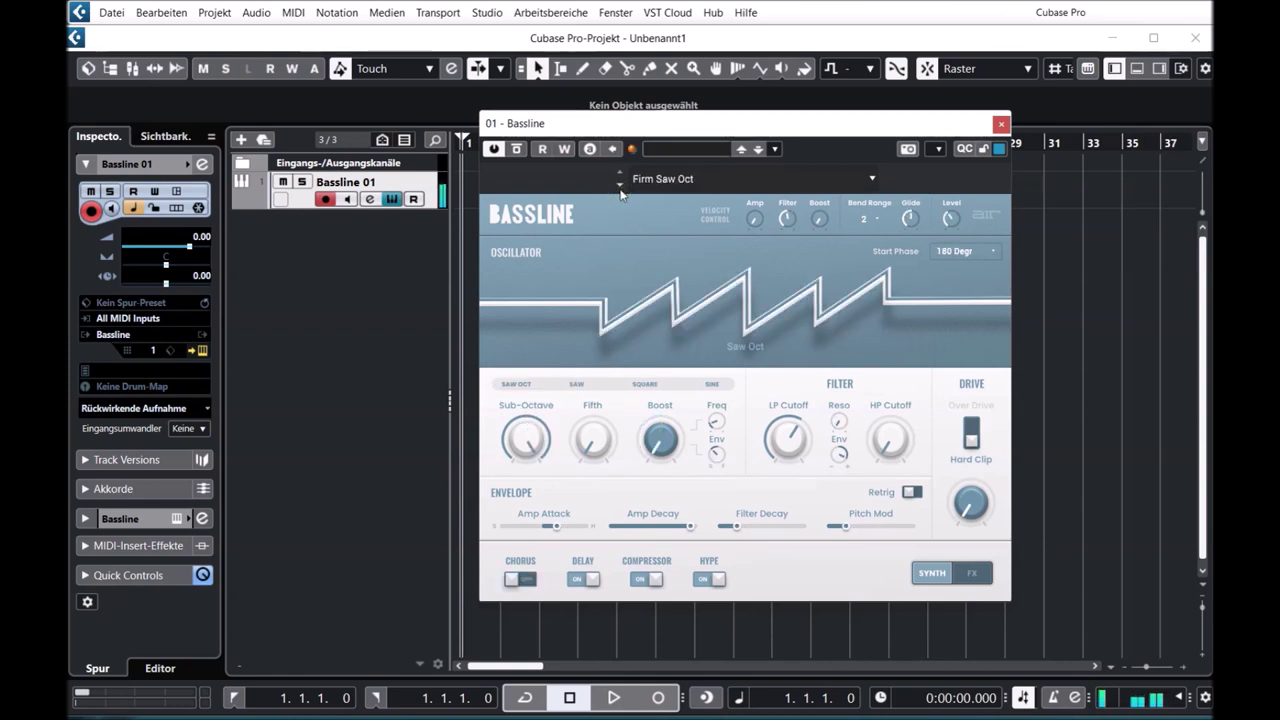
click(619, 186)
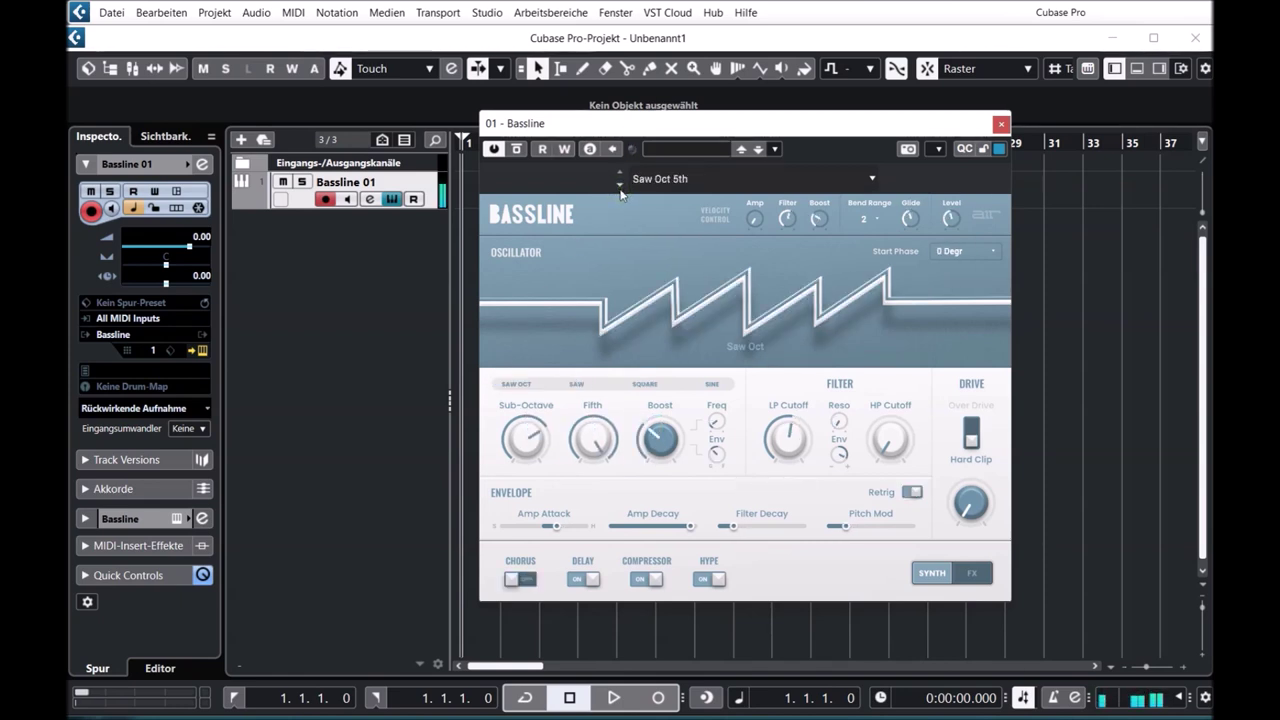
click(619, 186)
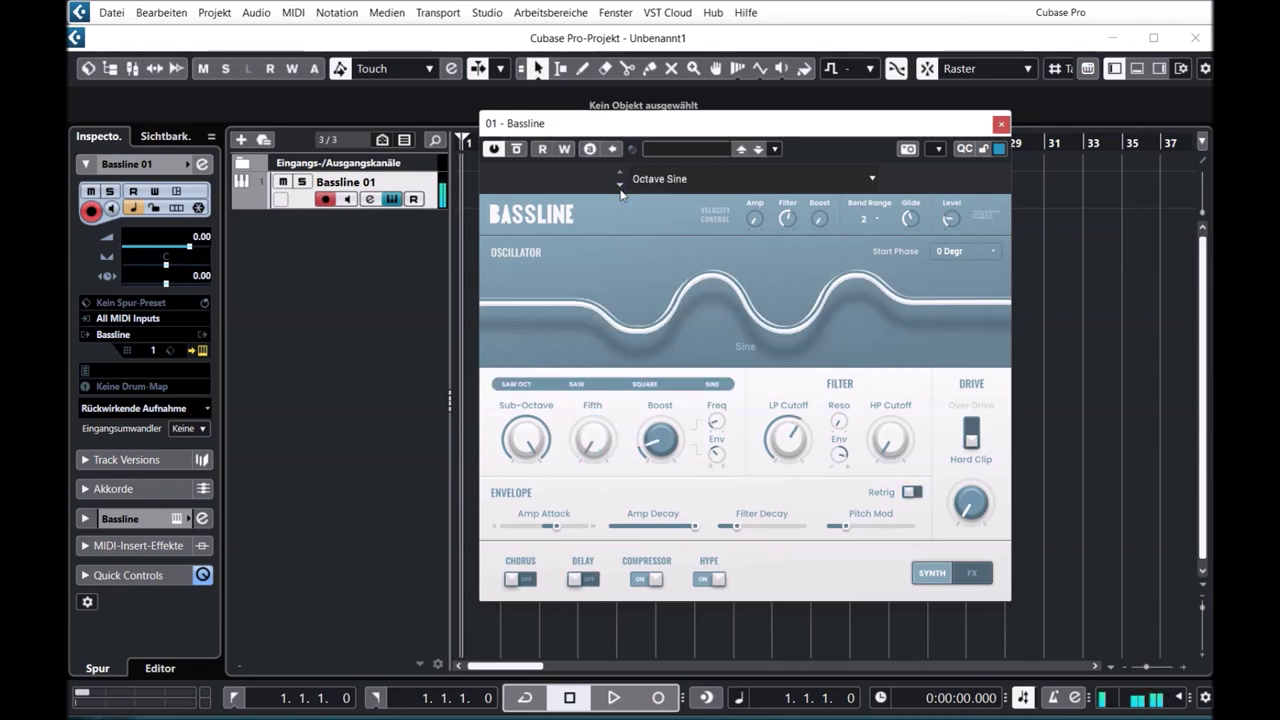
Step: Load the Sine 5th preset and raise its LP Cutoff and Filter Decay to maximum
click(619, 186)
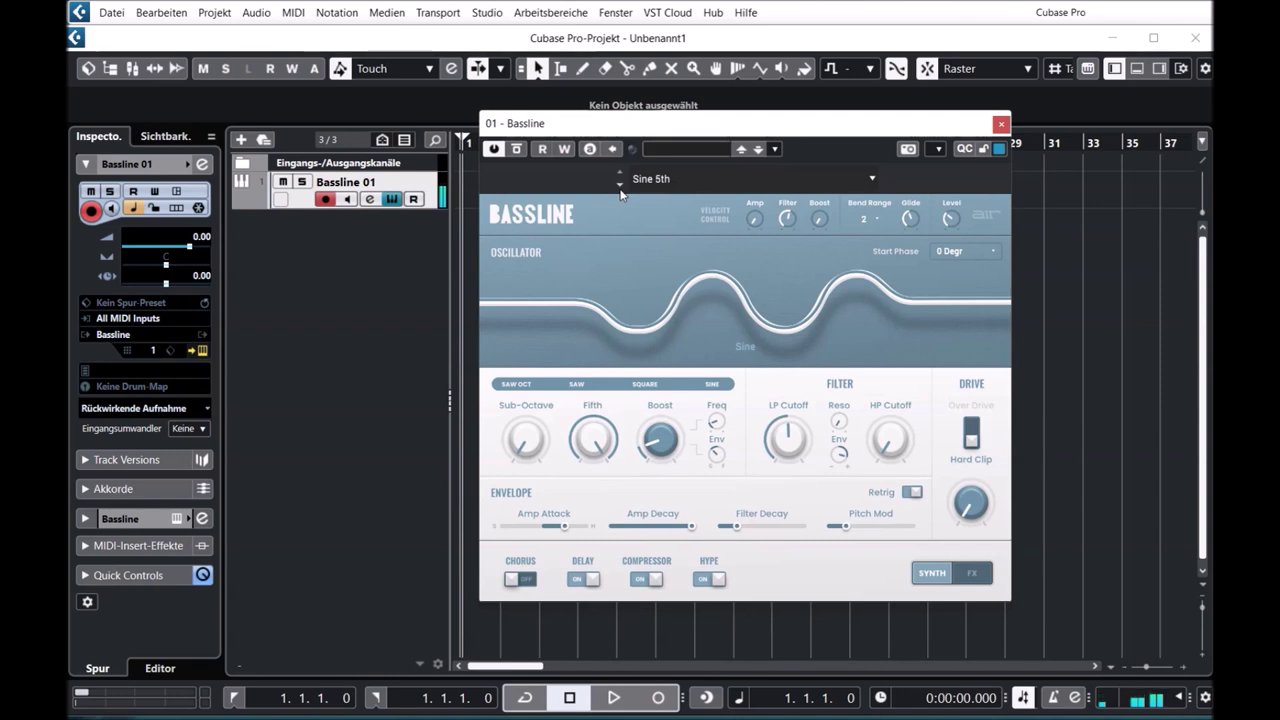
drag(676, 450, 716, 396)
drag(737, 526, 786, 522)
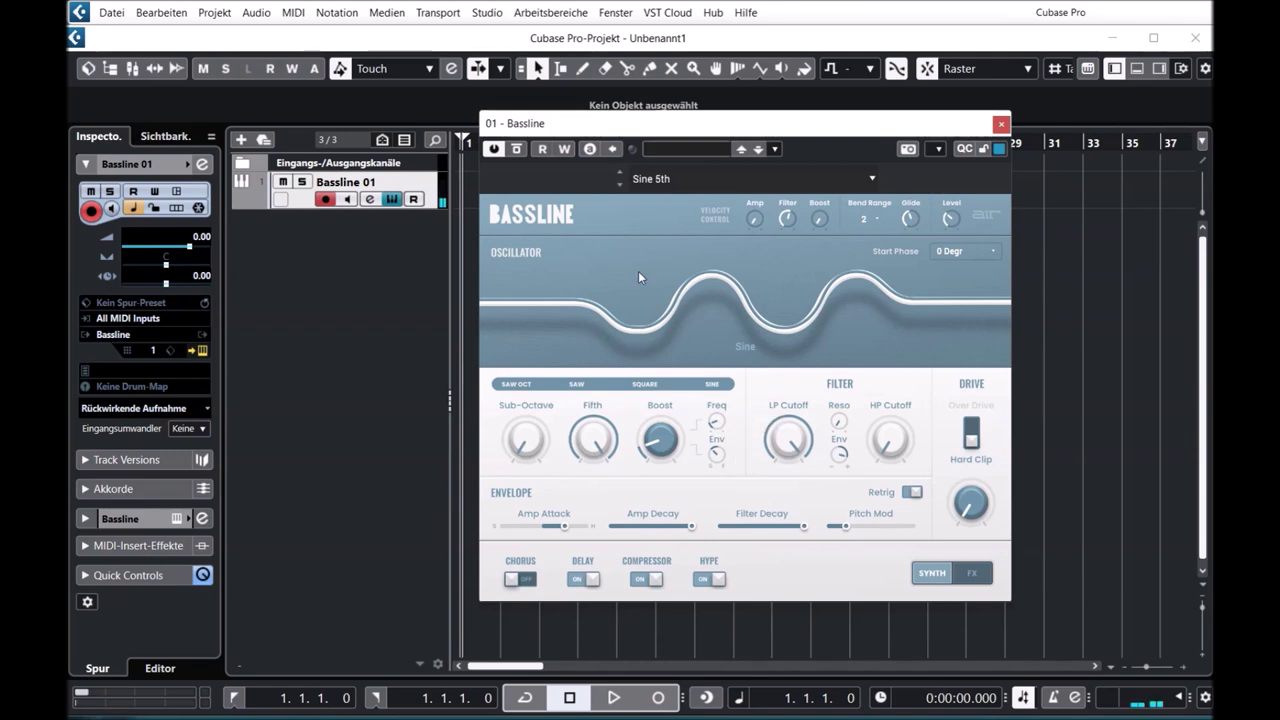
Step: Audition the following presets in turn: Sine Chorus, Simple Saw and Simple Sqr
click(619, 186)
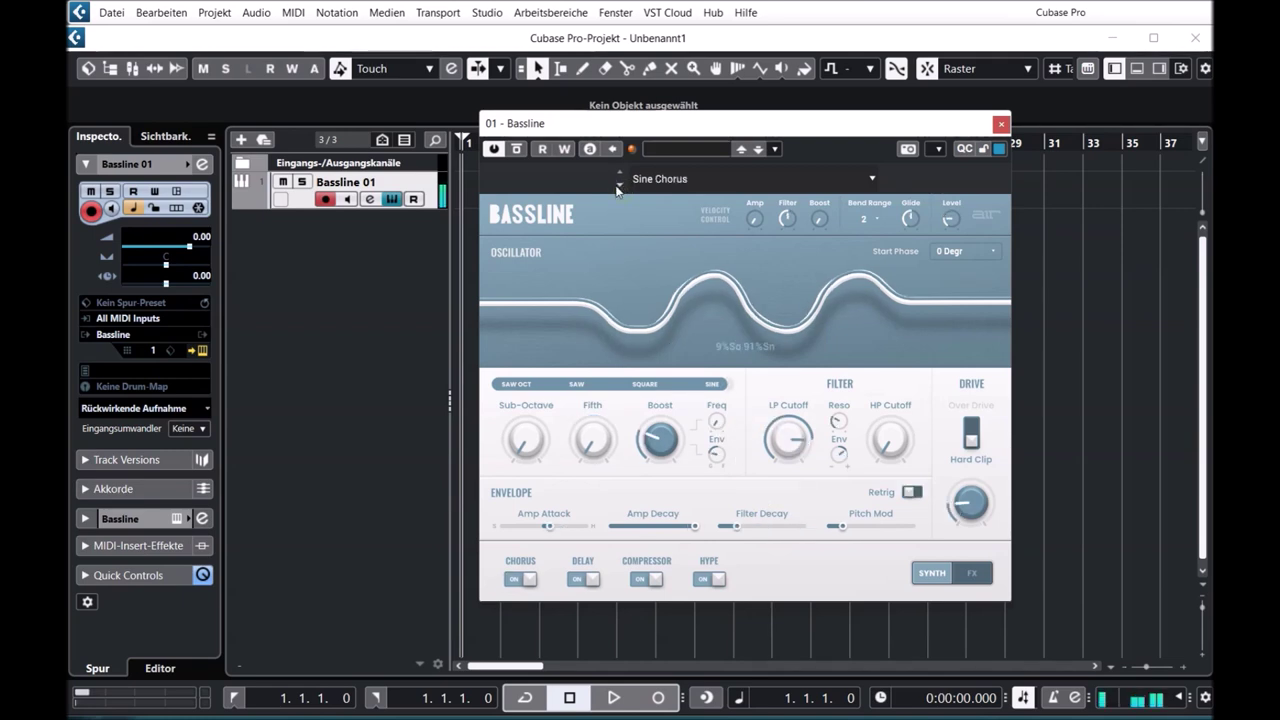
click(619, 186)
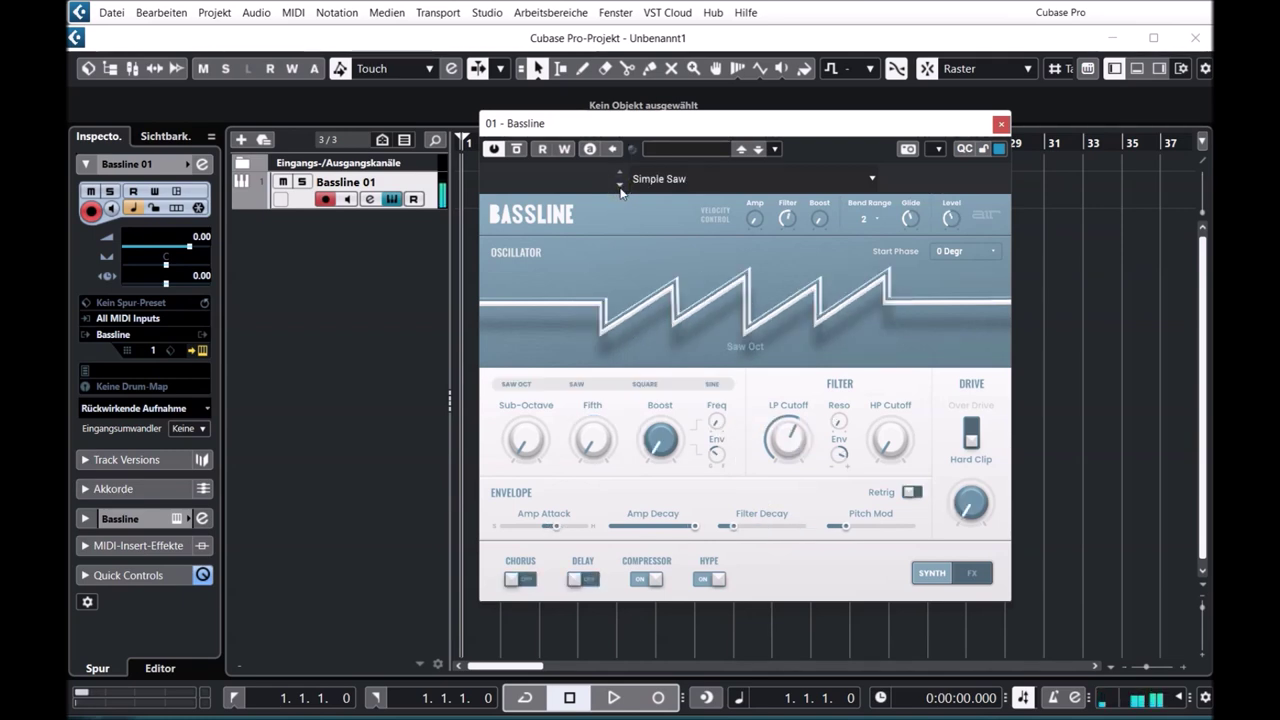
click(619, 186)
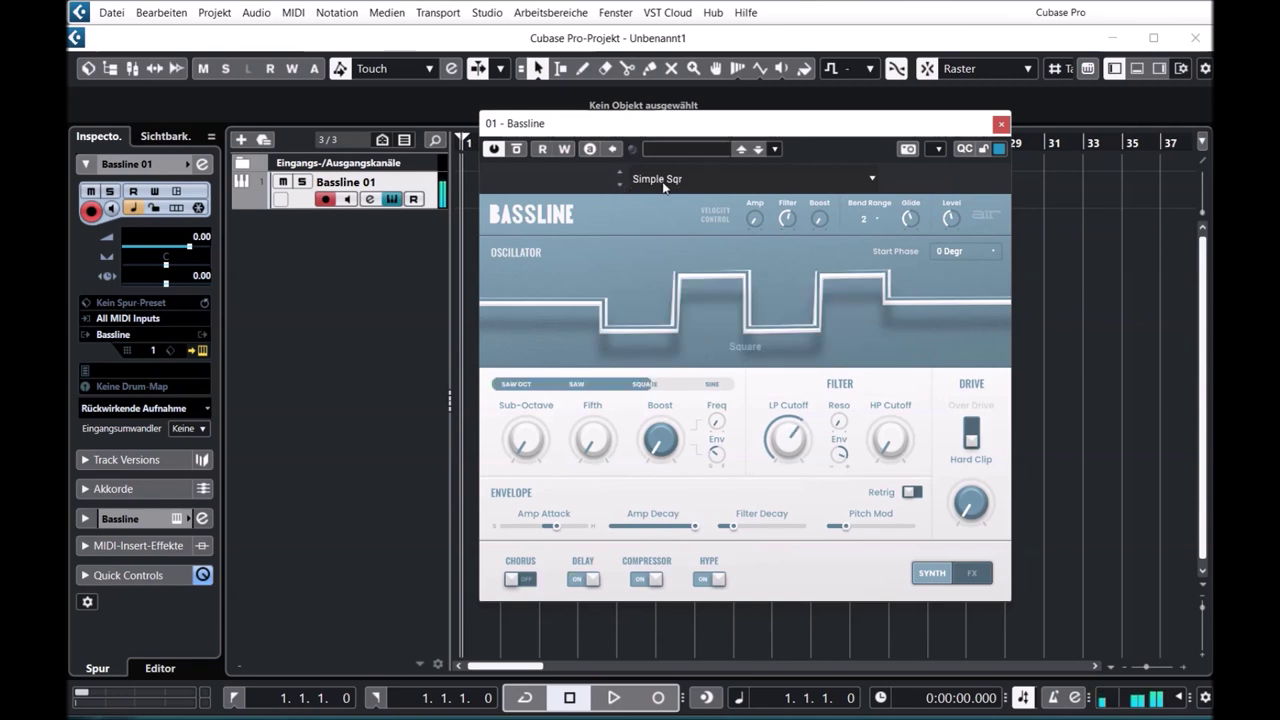
Step: Load the Simple Sine preset from the Sub category
click(662, 181)
mouse_move(680, 256)
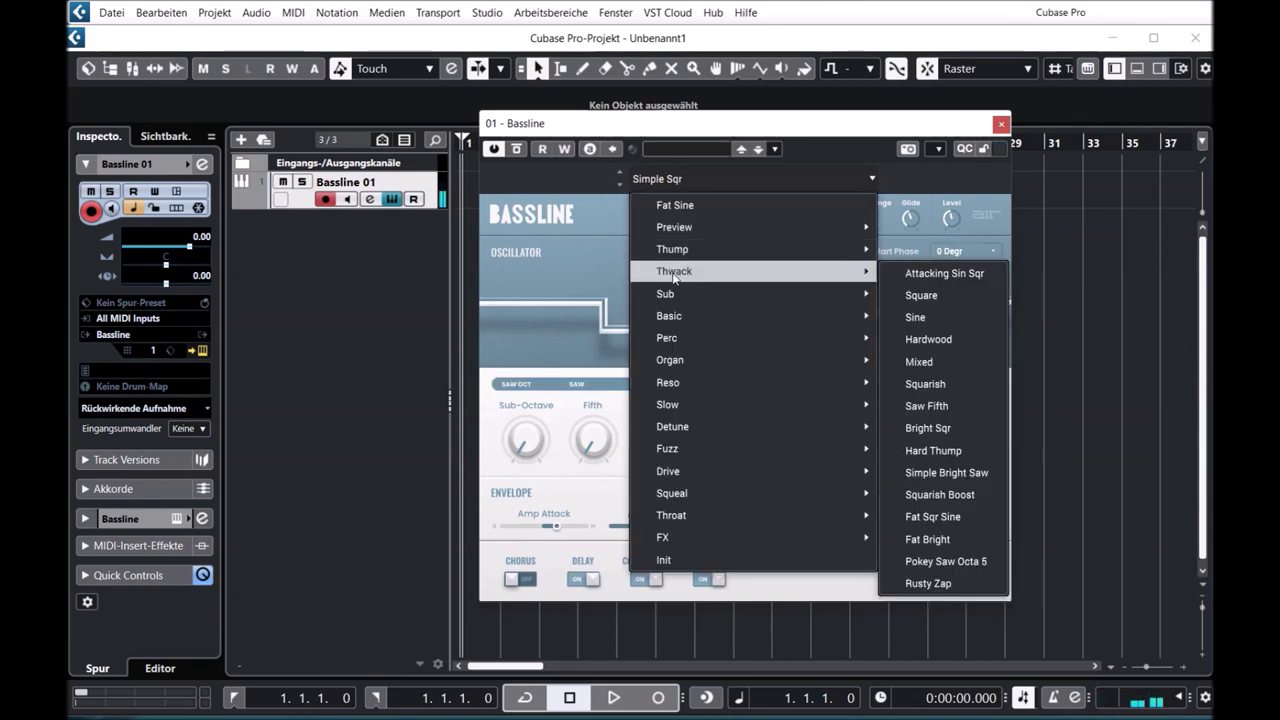
mouse_move(667, 300)
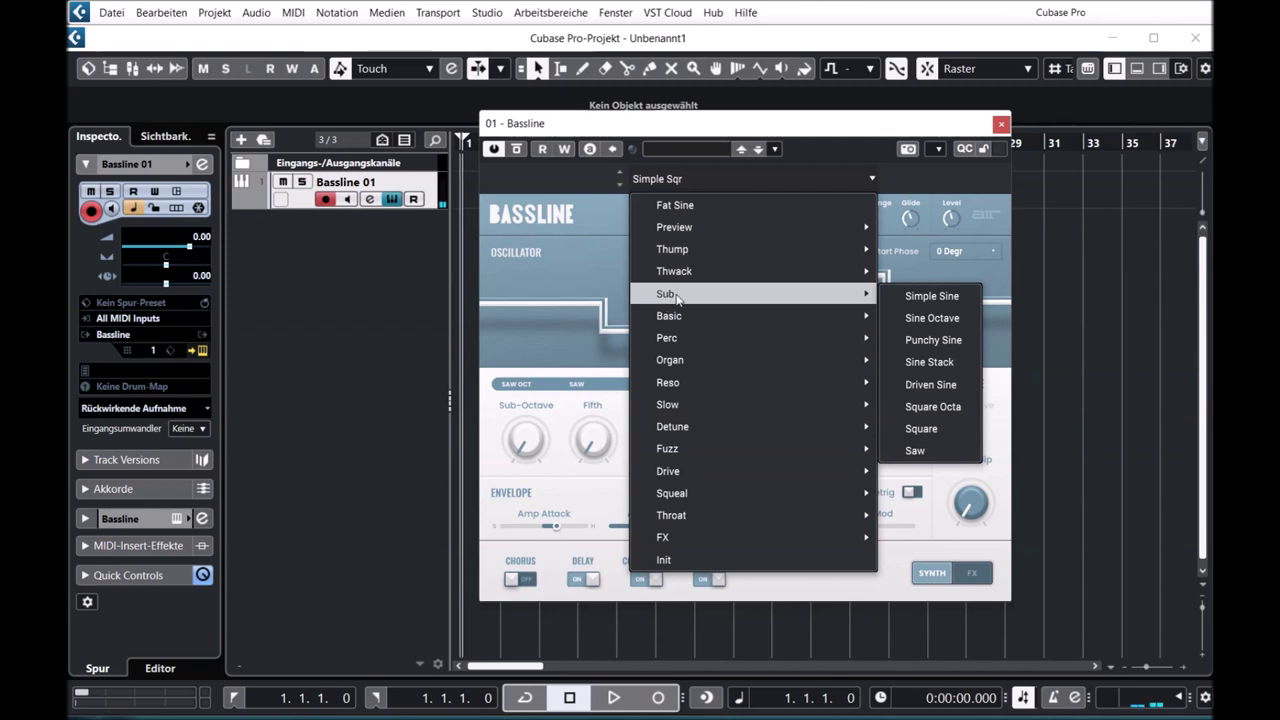
click(932, 296)
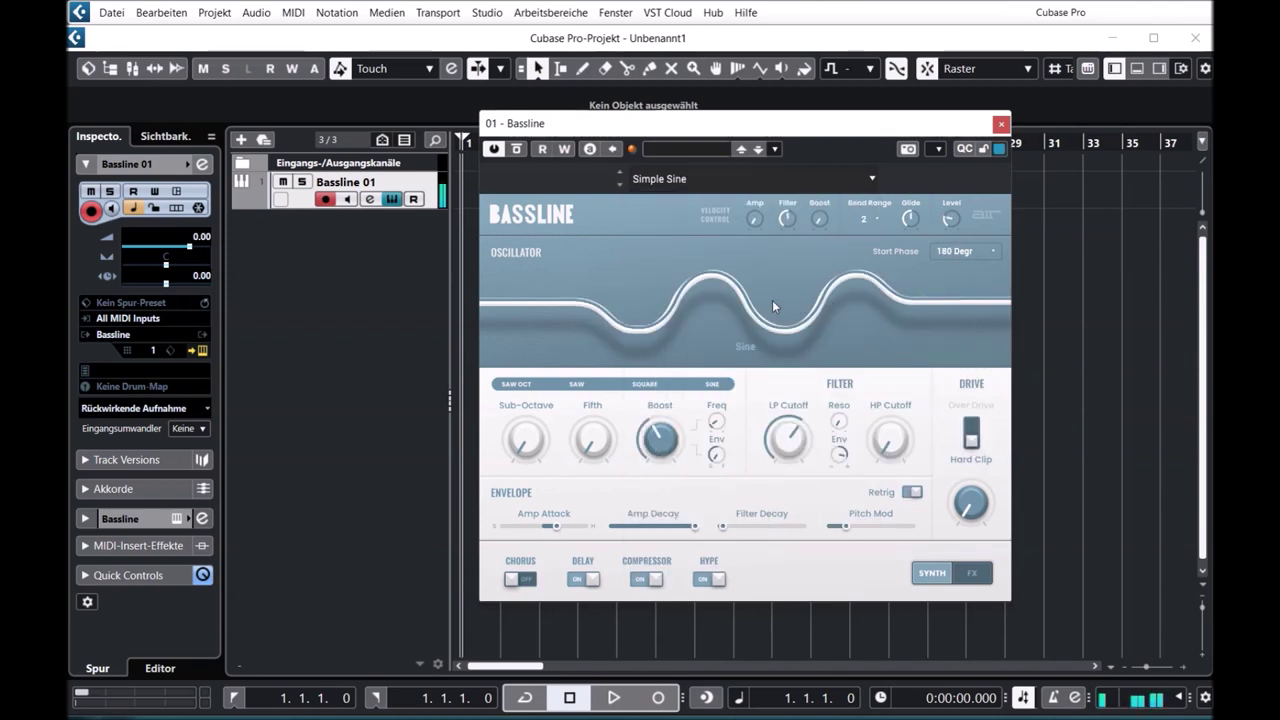
Step: Audition the remaining Sub presets one by one, from Sine Octave through Saw
click(619, 185)
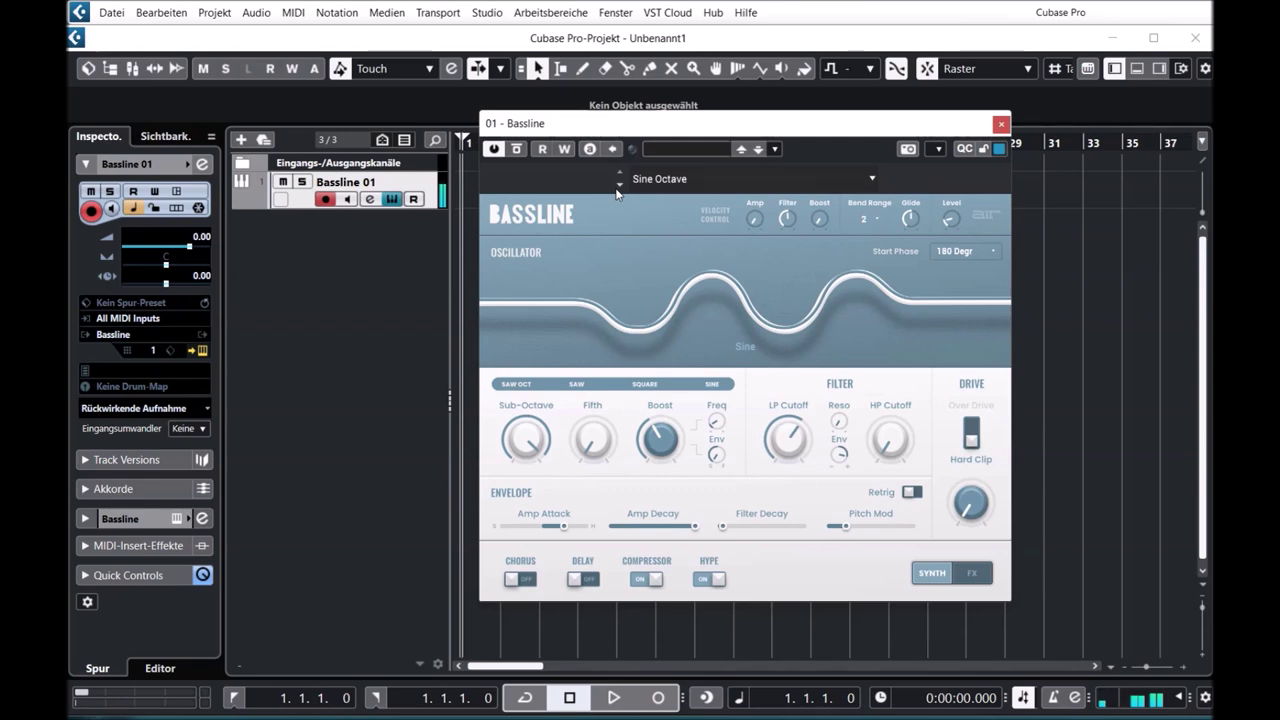
click(618, 187)
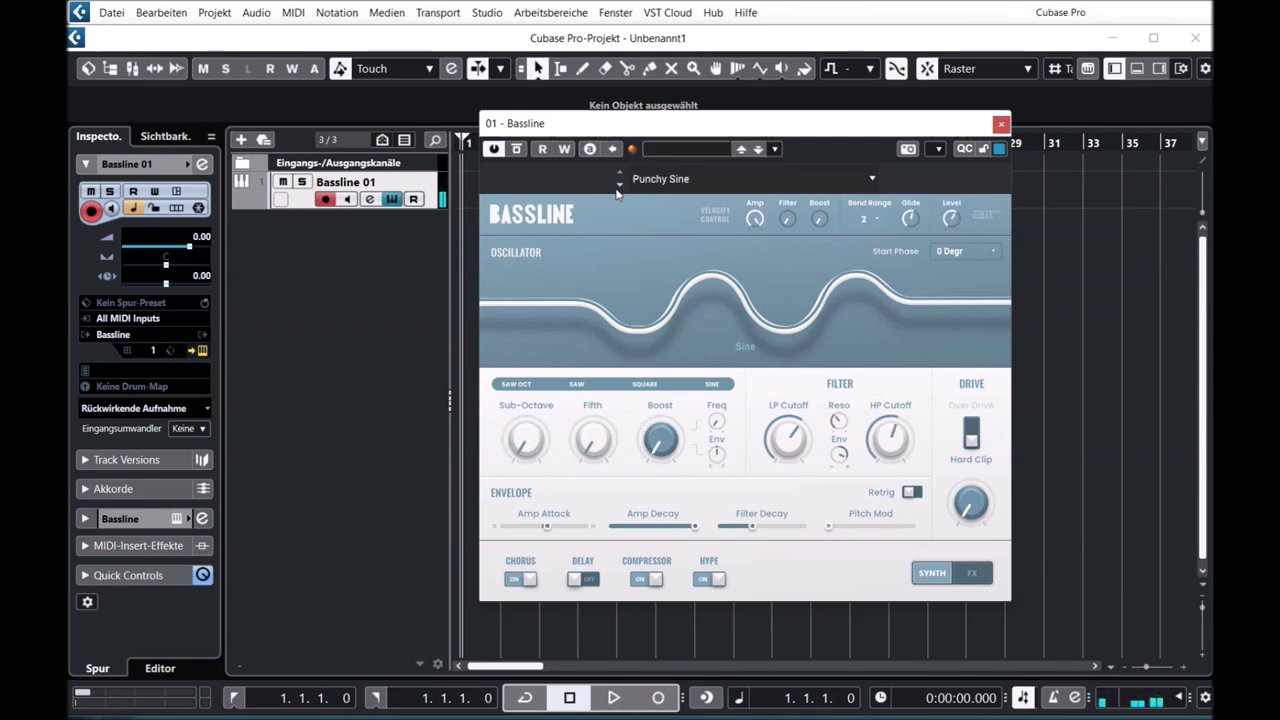
click(618, 187)
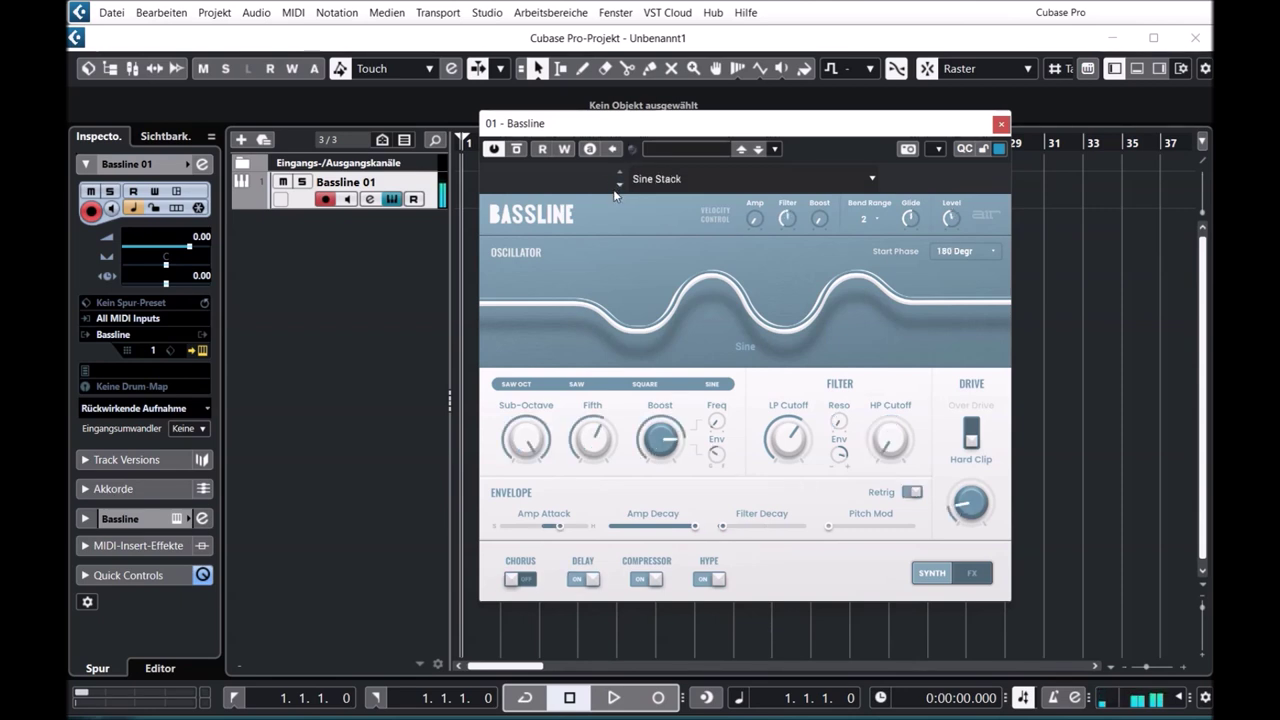
click(619, 186)
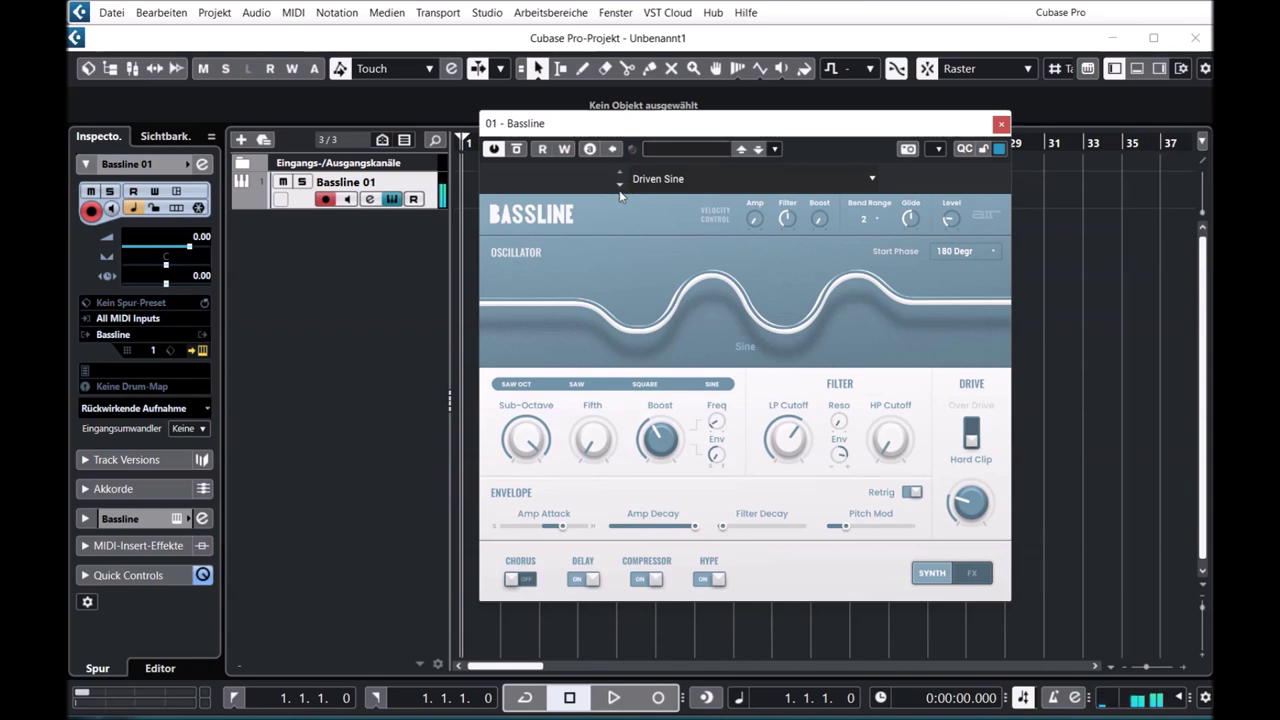
click(619, 186)
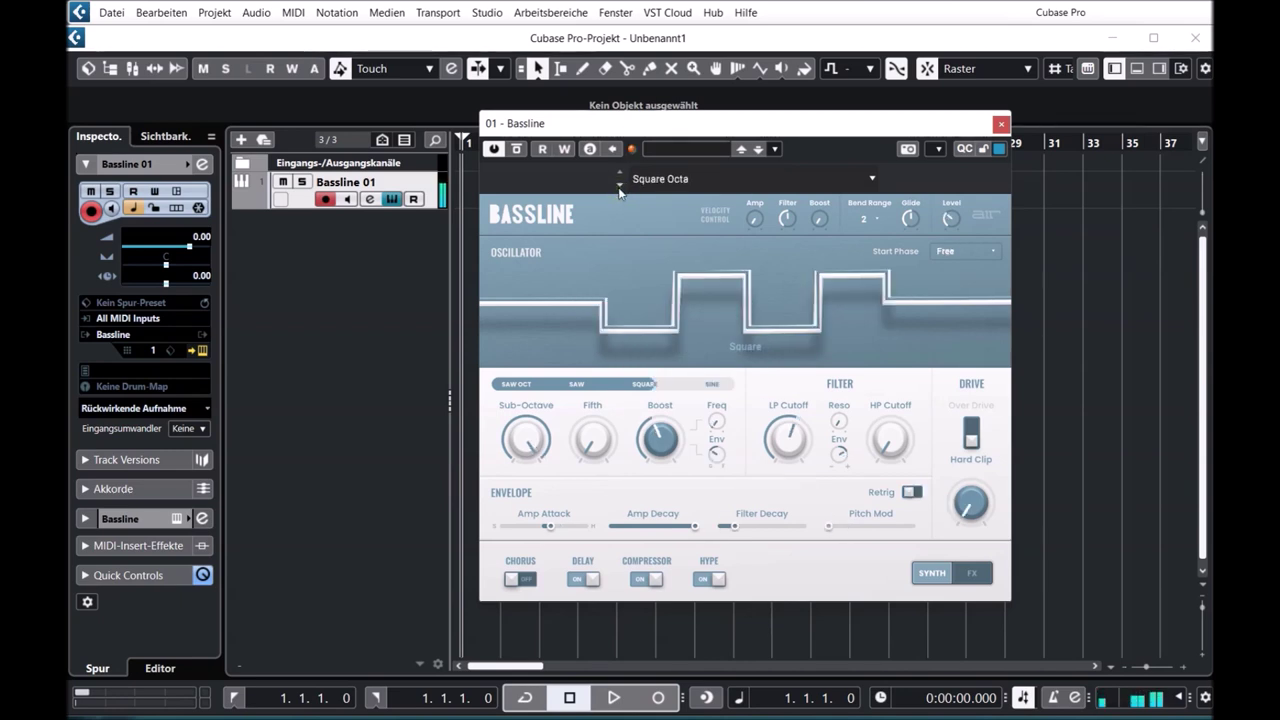
click(619, 186)
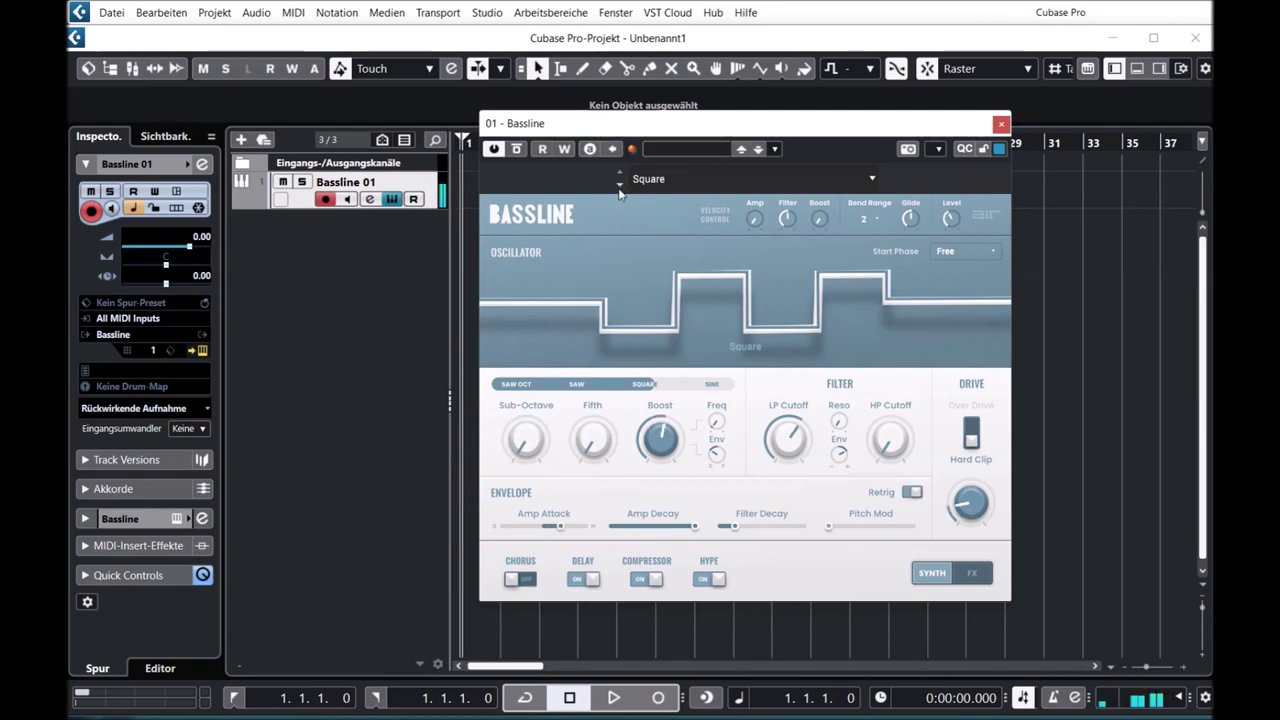
click(619, 186)
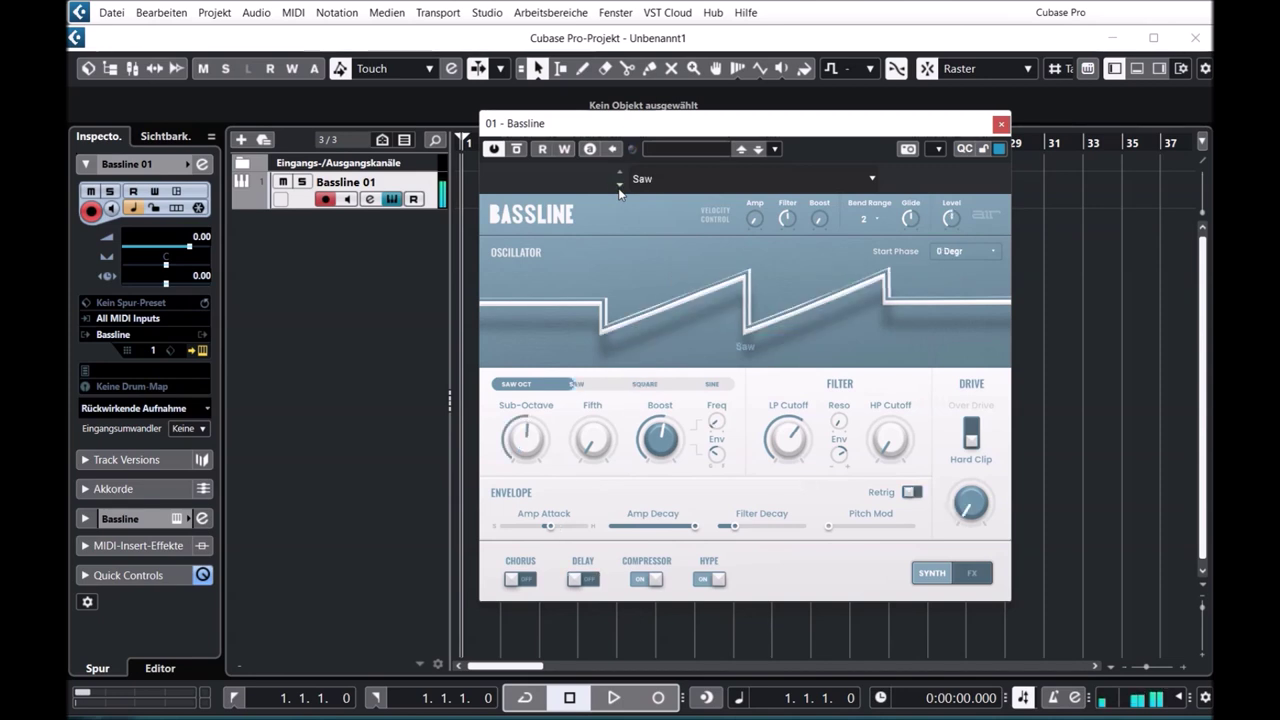
Step: Load the Bass Boost preset from the Basic category
click(647, 186)
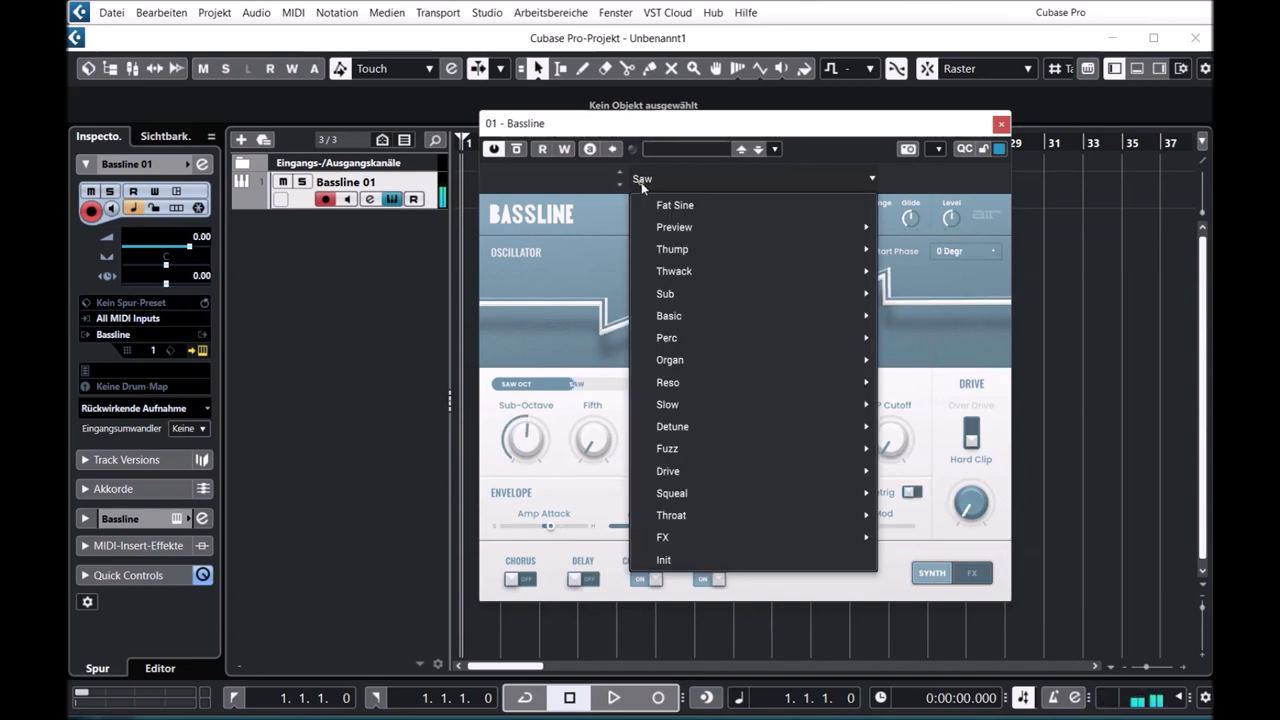
mouse_move(665, 294)
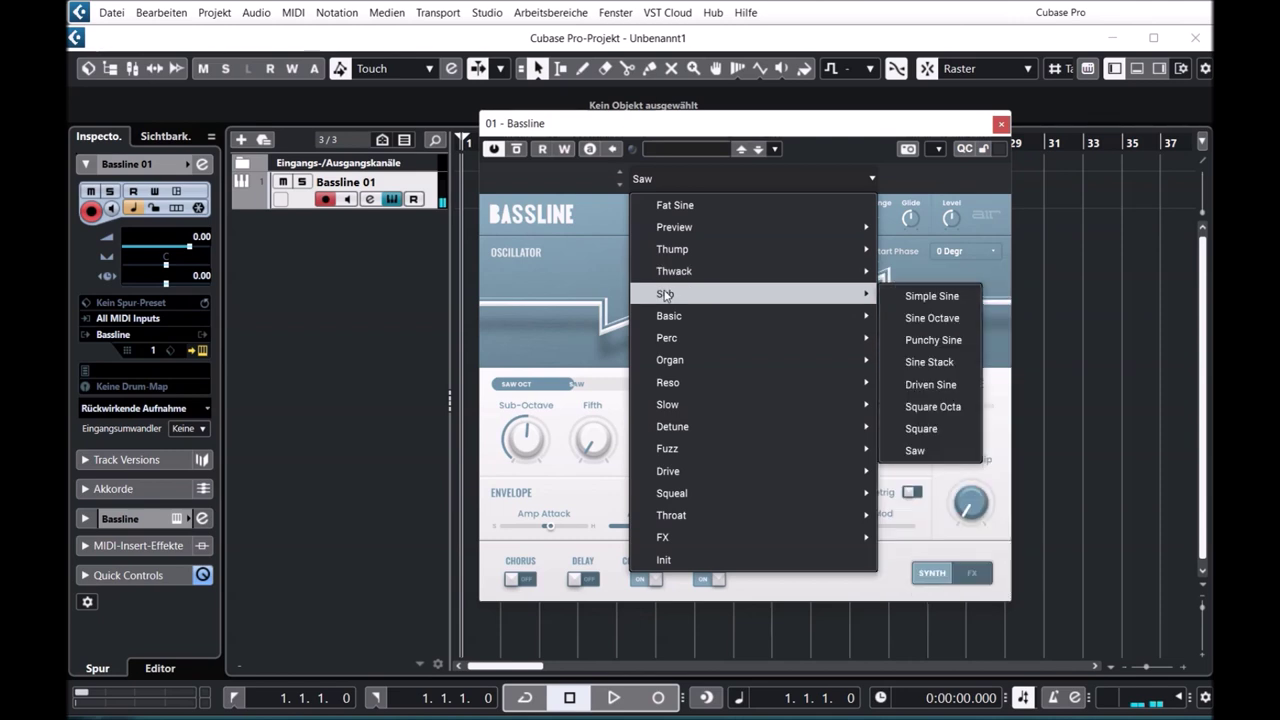
mouse_move(670, 316)
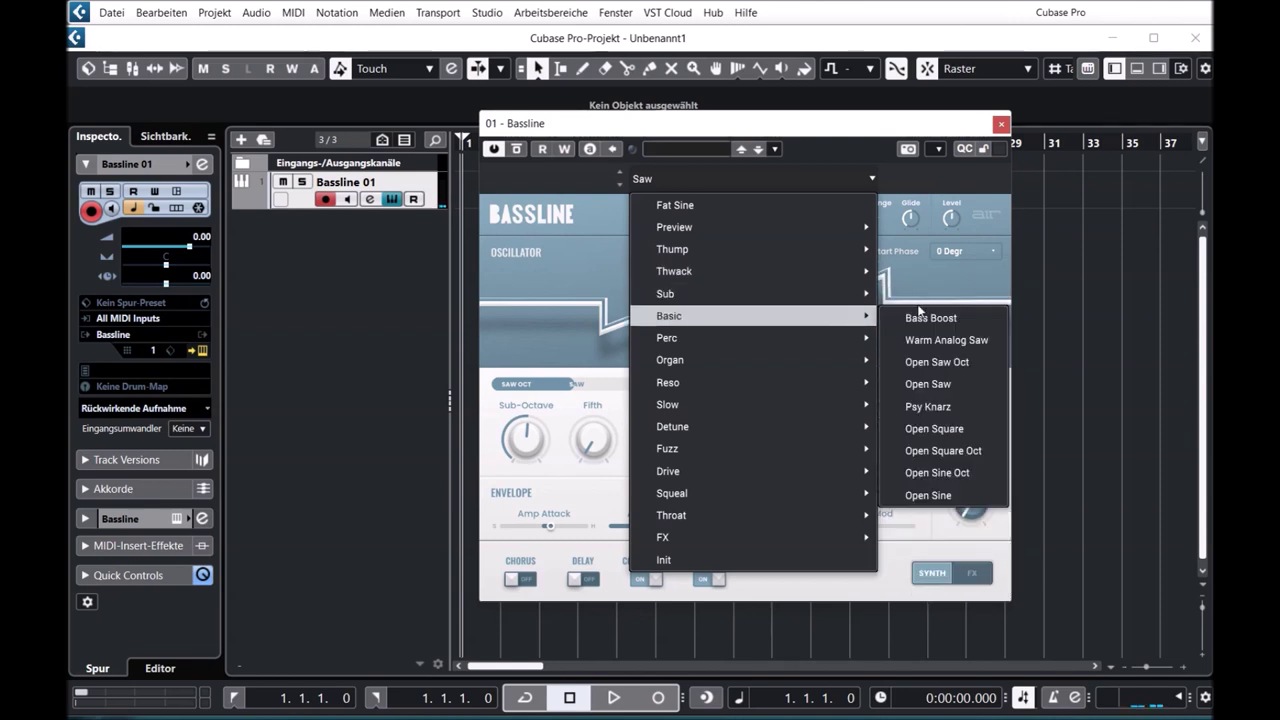
click(914, 318)
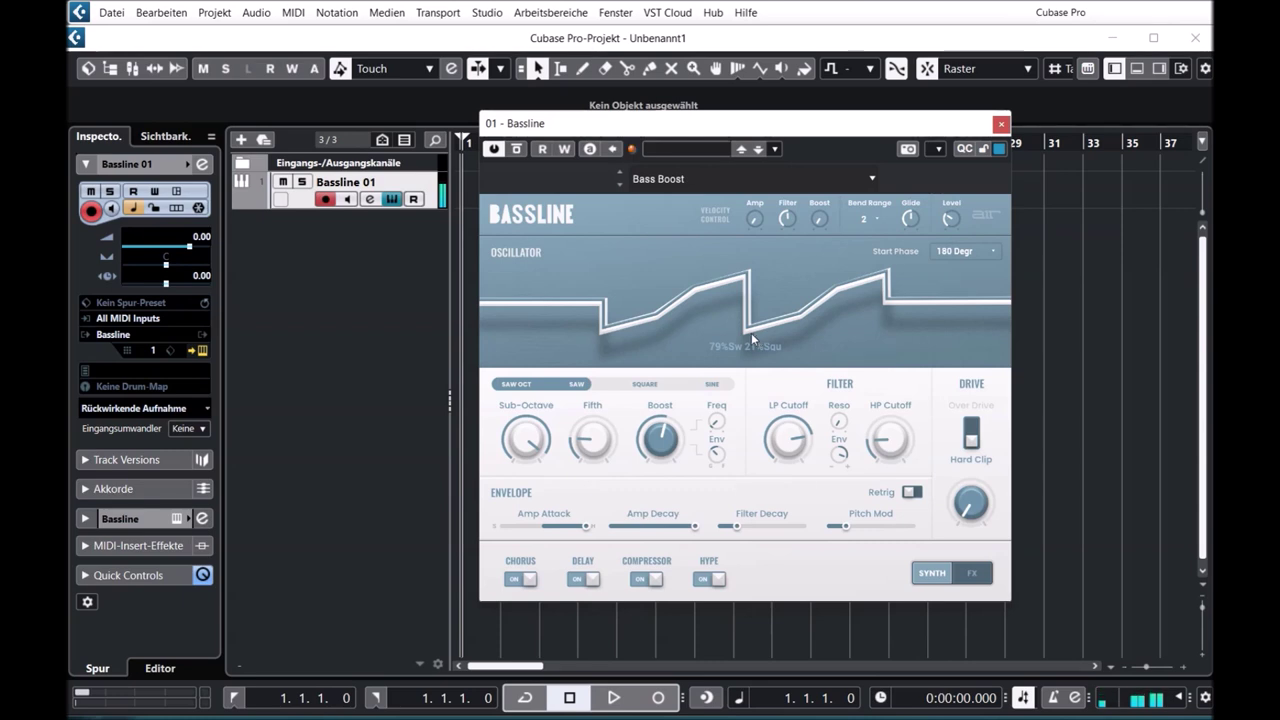
Step: Audition the next Basic presets one by one, from Warm Analog Saw through Open Sine Oct
click(620, 186)
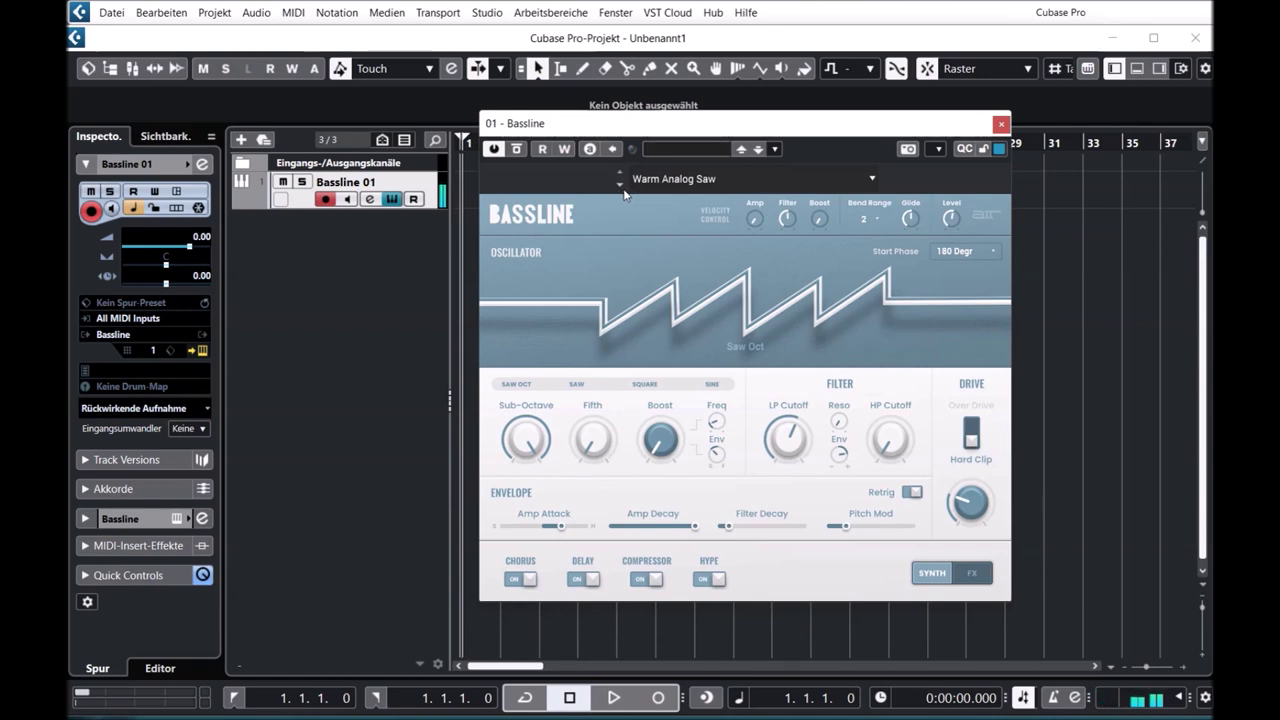
click(620, 185)
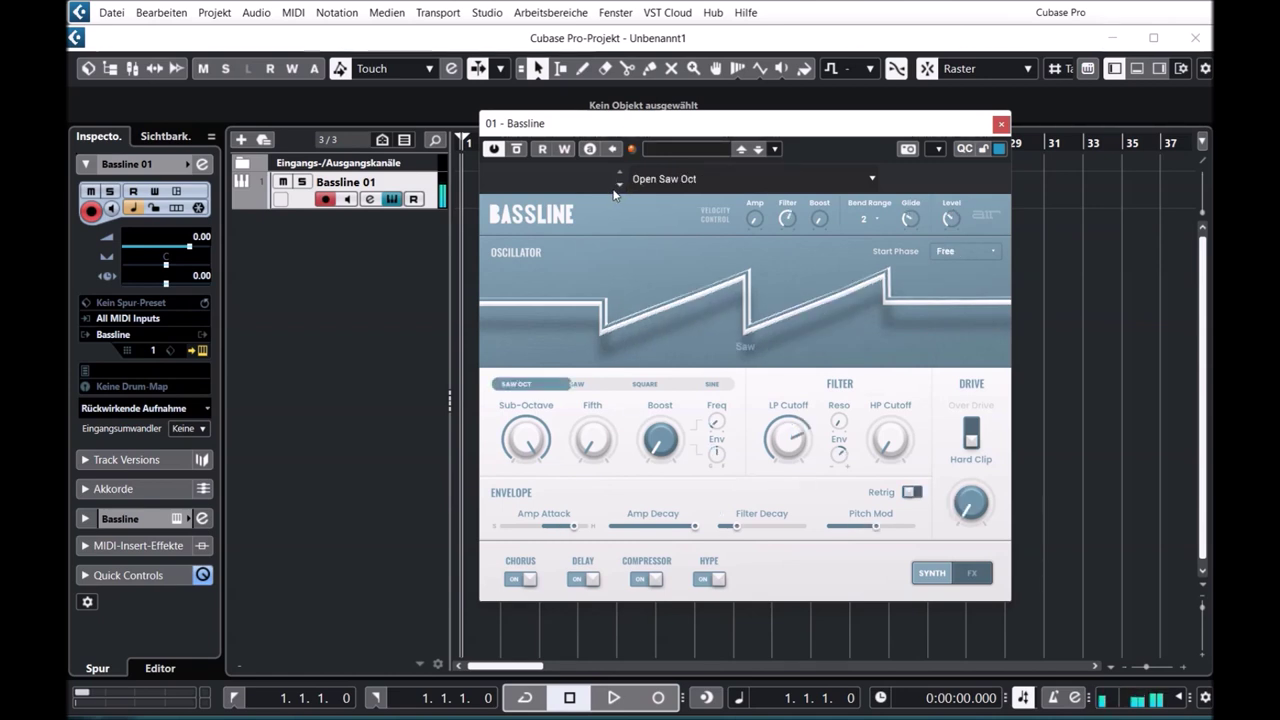
click(618, 186)
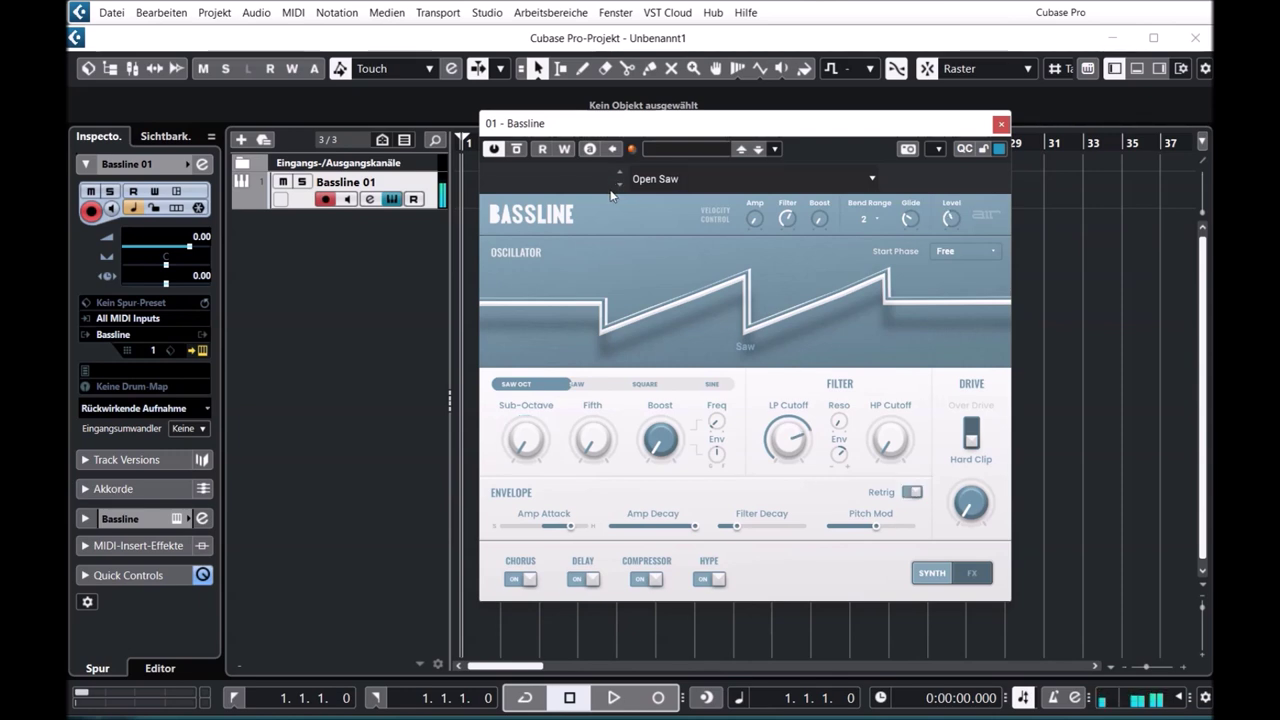
click(619, 185)
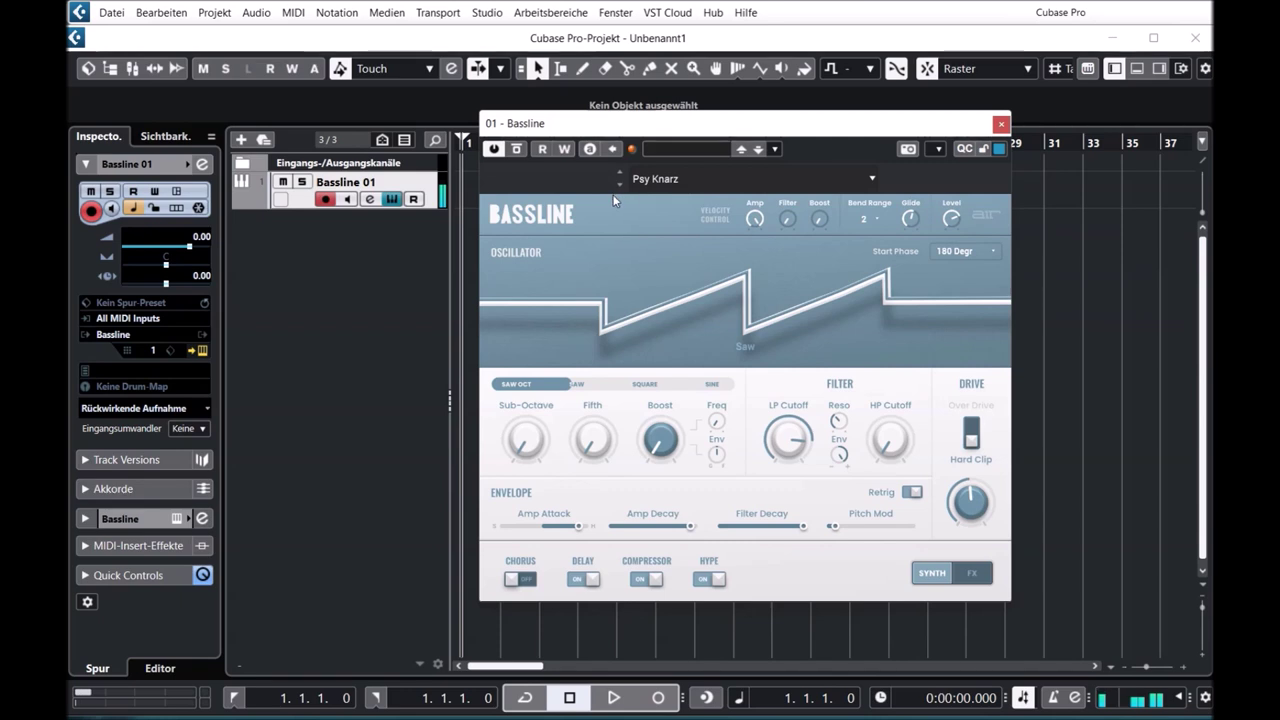
click(619, 186)
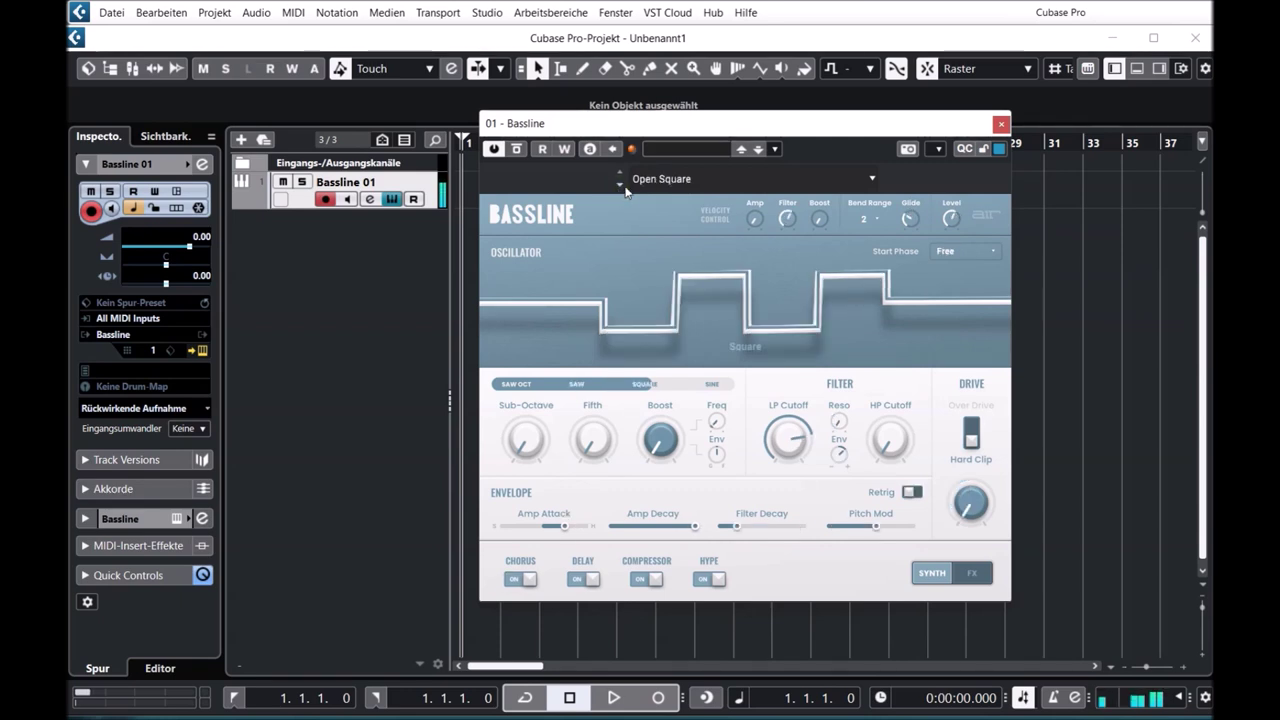
click(619, 187)
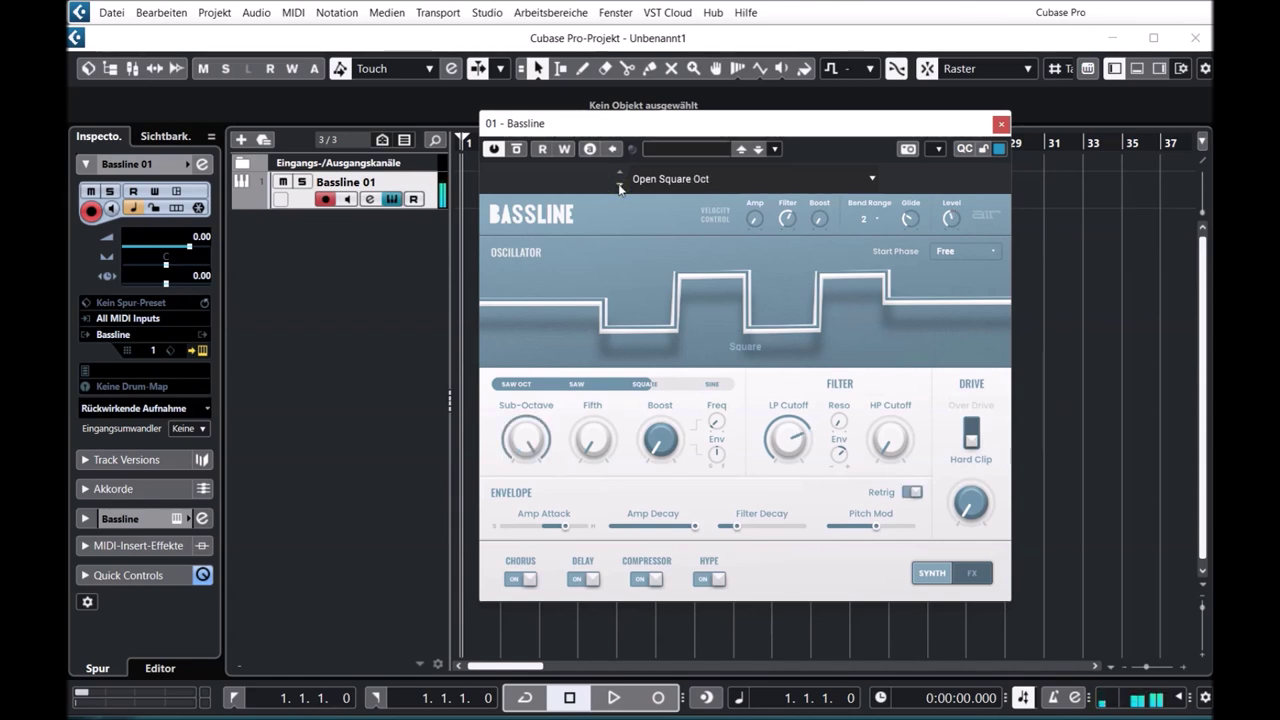
click(619, 187)
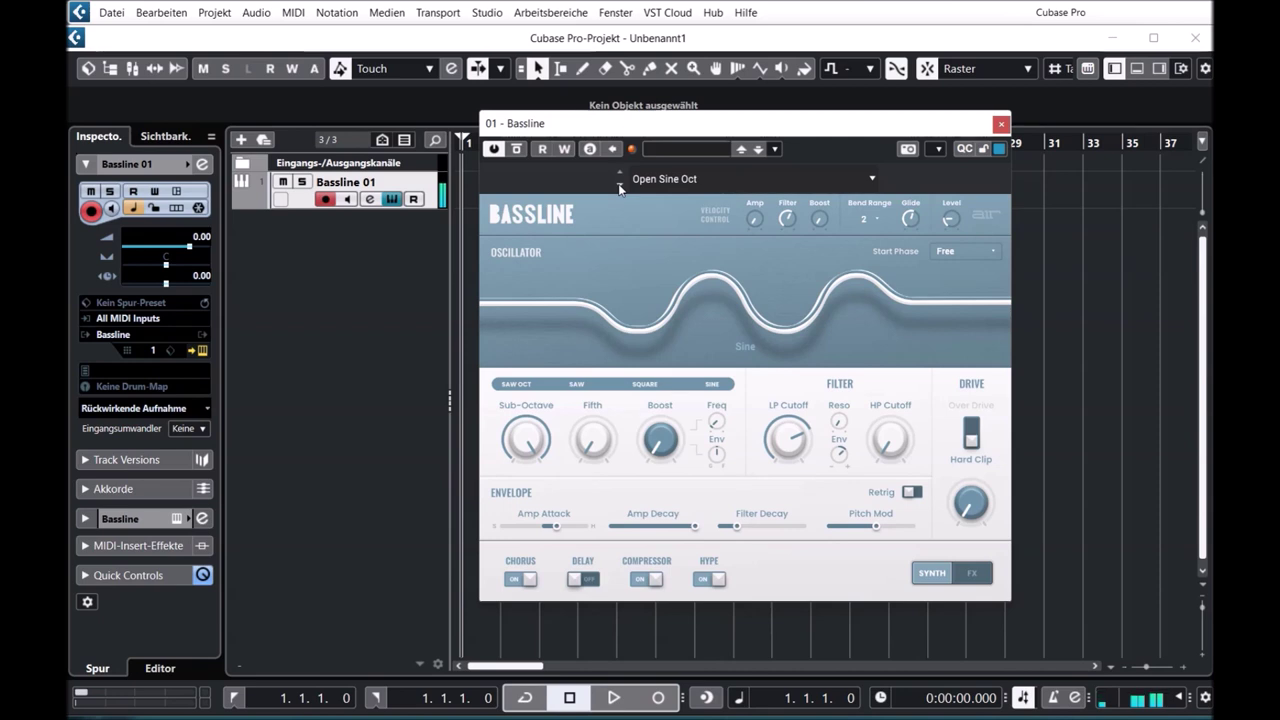
Step: Audition the Heavy Drive preset from the Fuzz category and the All Drive preset that follows it
click(657, 177)
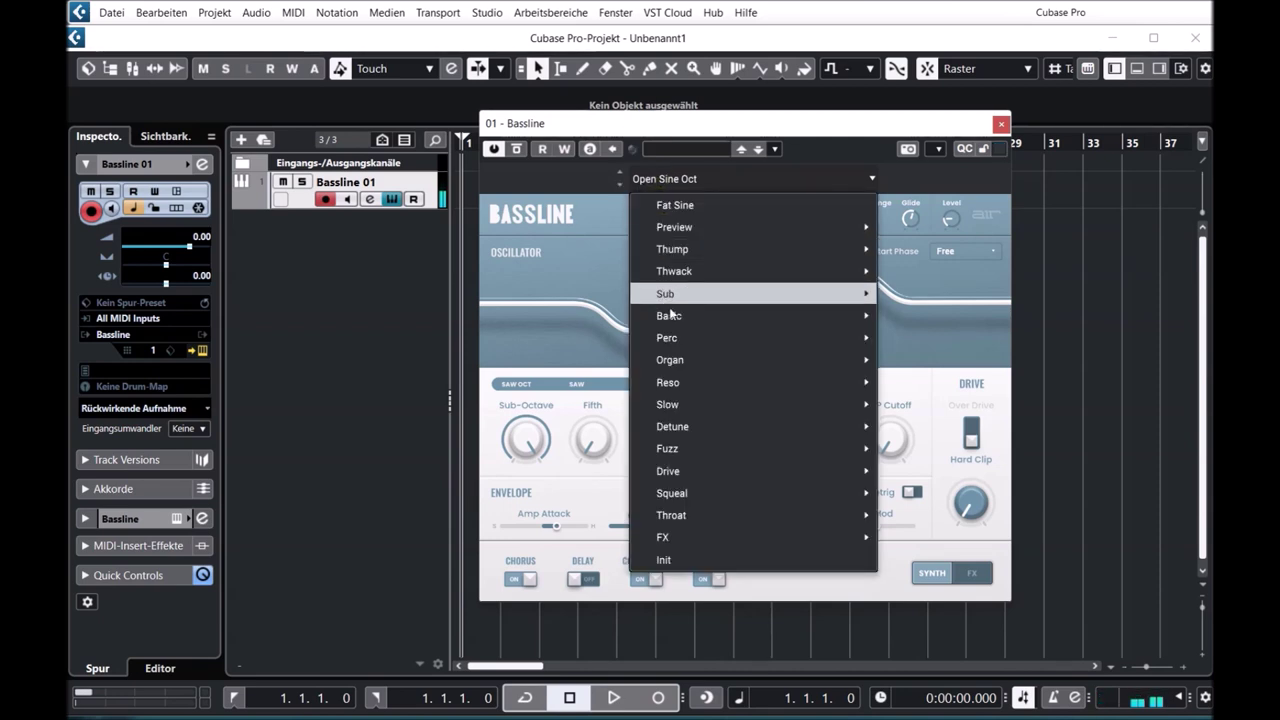
mouse_move(681, 367)
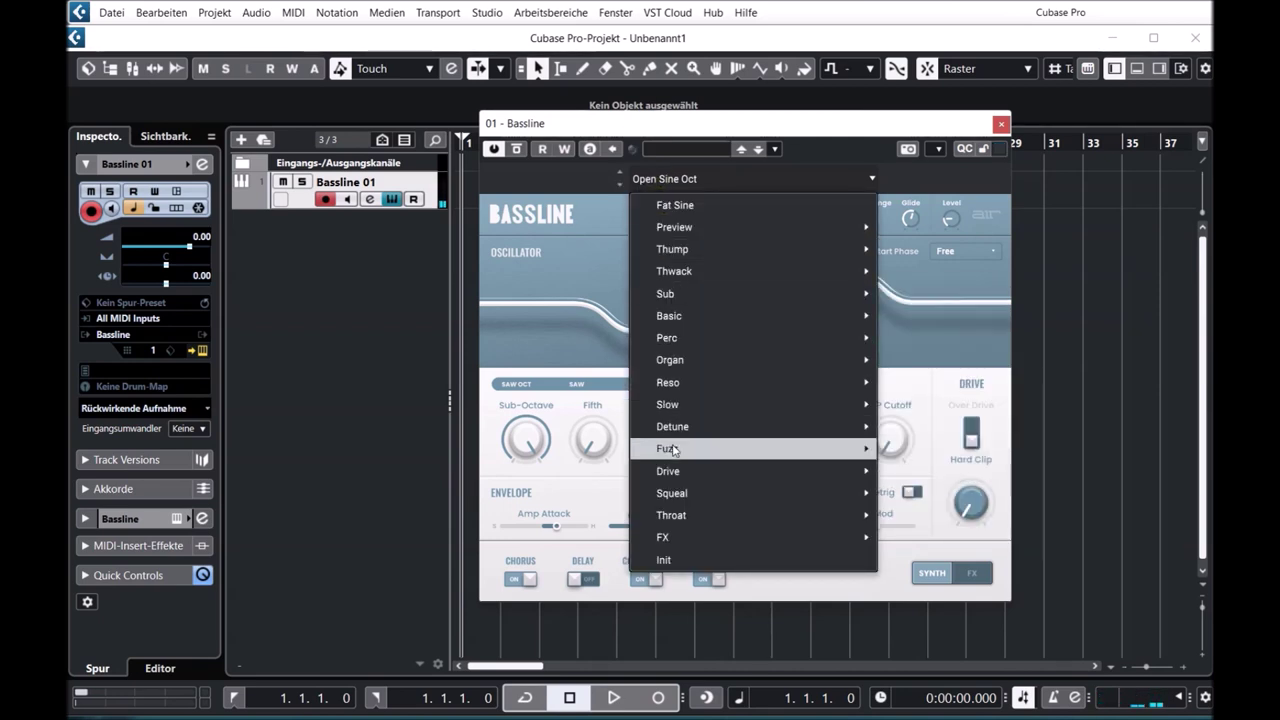
mouse_move(834, 449)
click(914, 382)
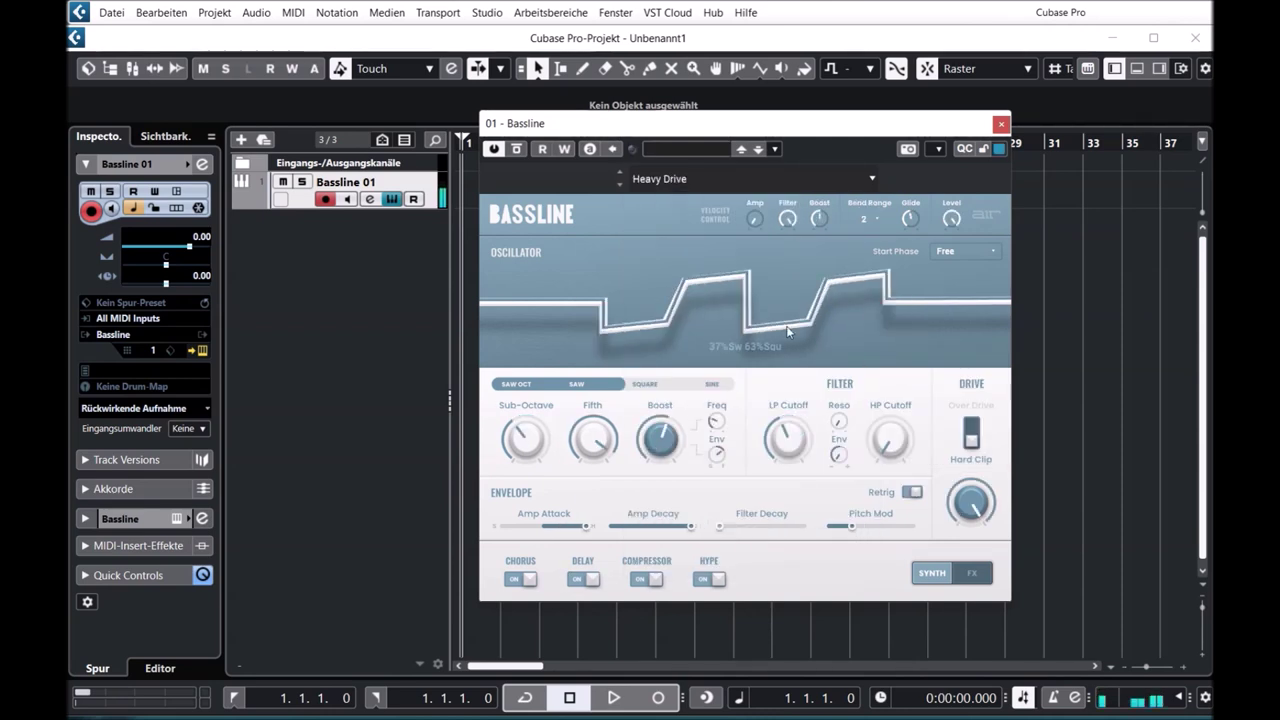
click(619, 186)
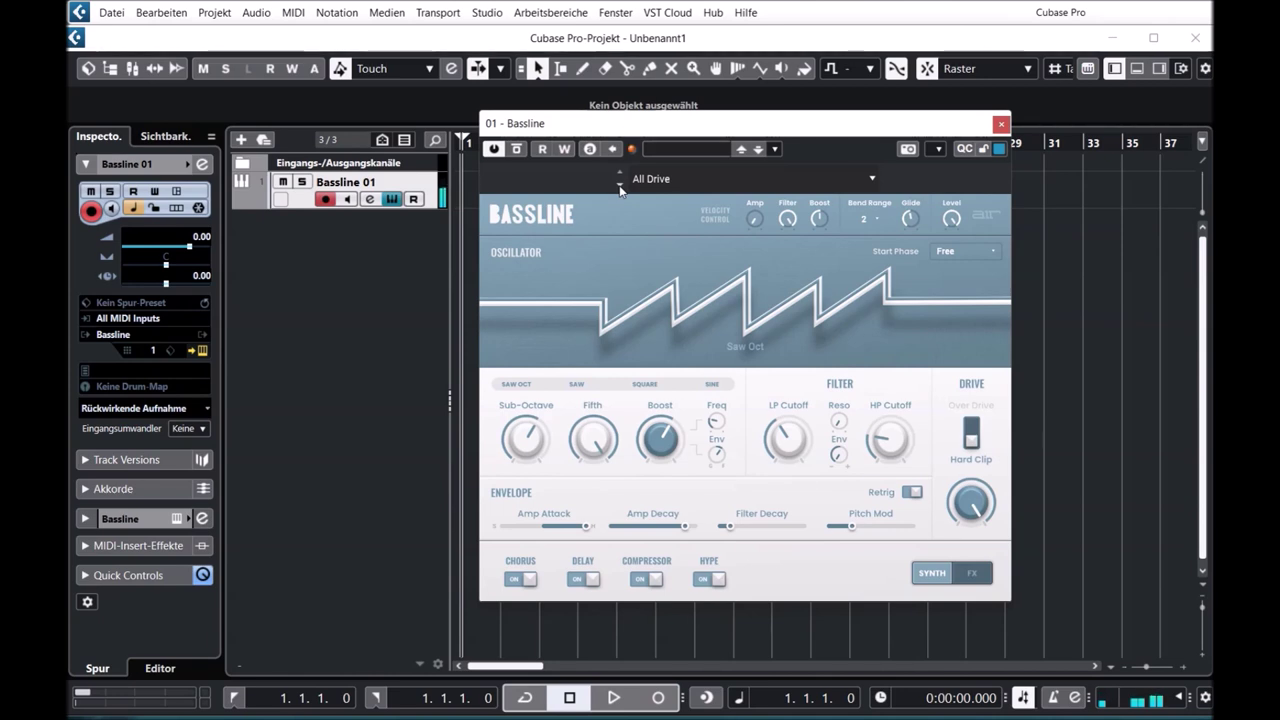
Step: Audition the Squeal category's Bright Hard 5th, Smooth Whistle and Boosters presets one after another
click(648, 185)
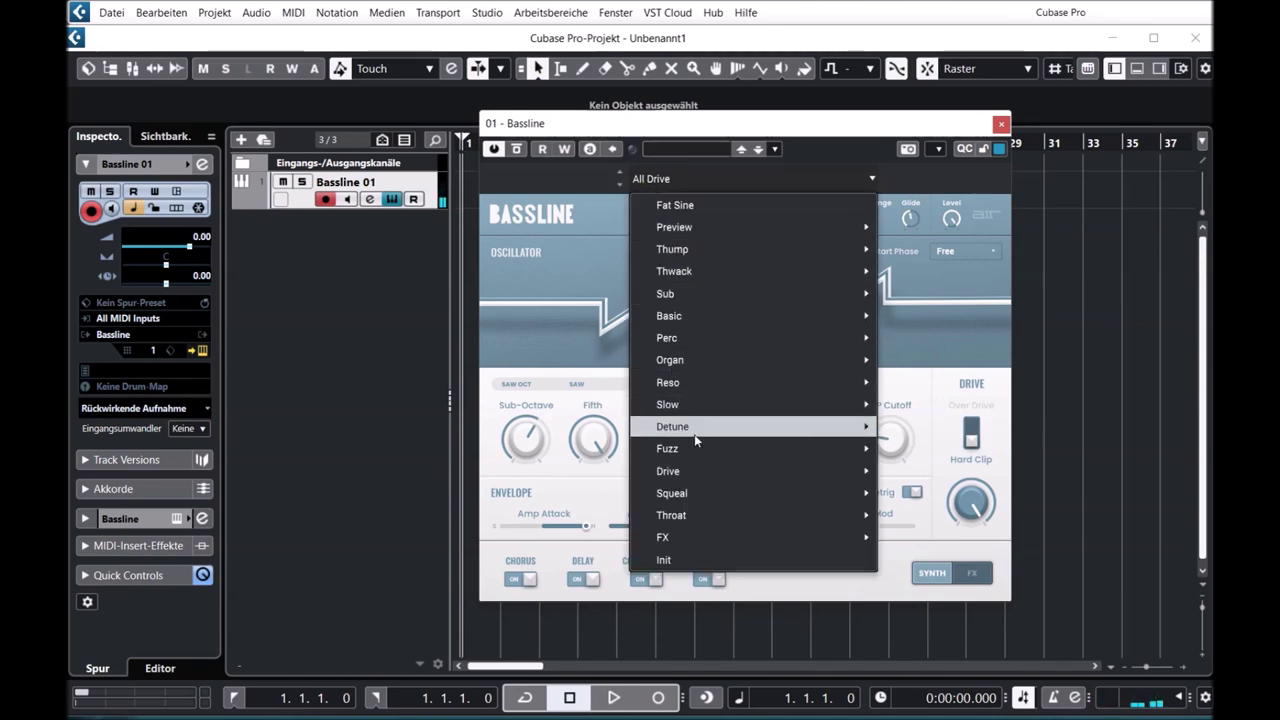
mouse_move(823, 490)
click(900, 316)
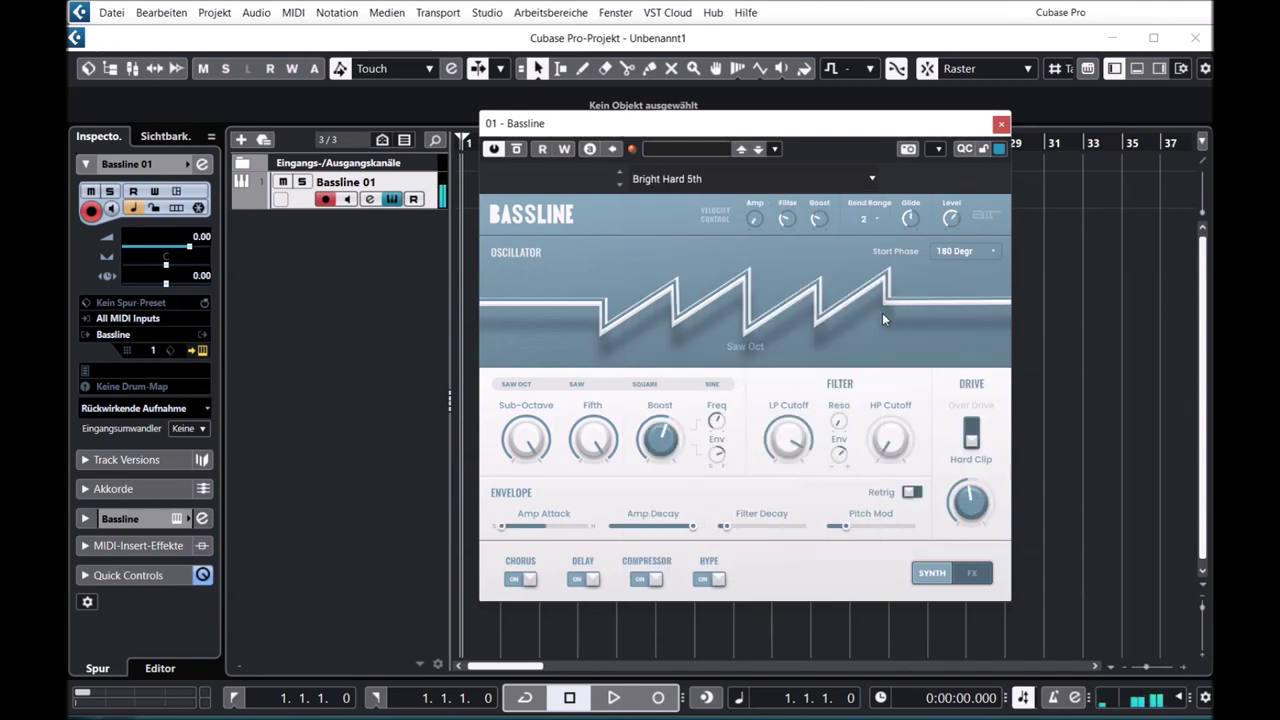
click(619, 185)
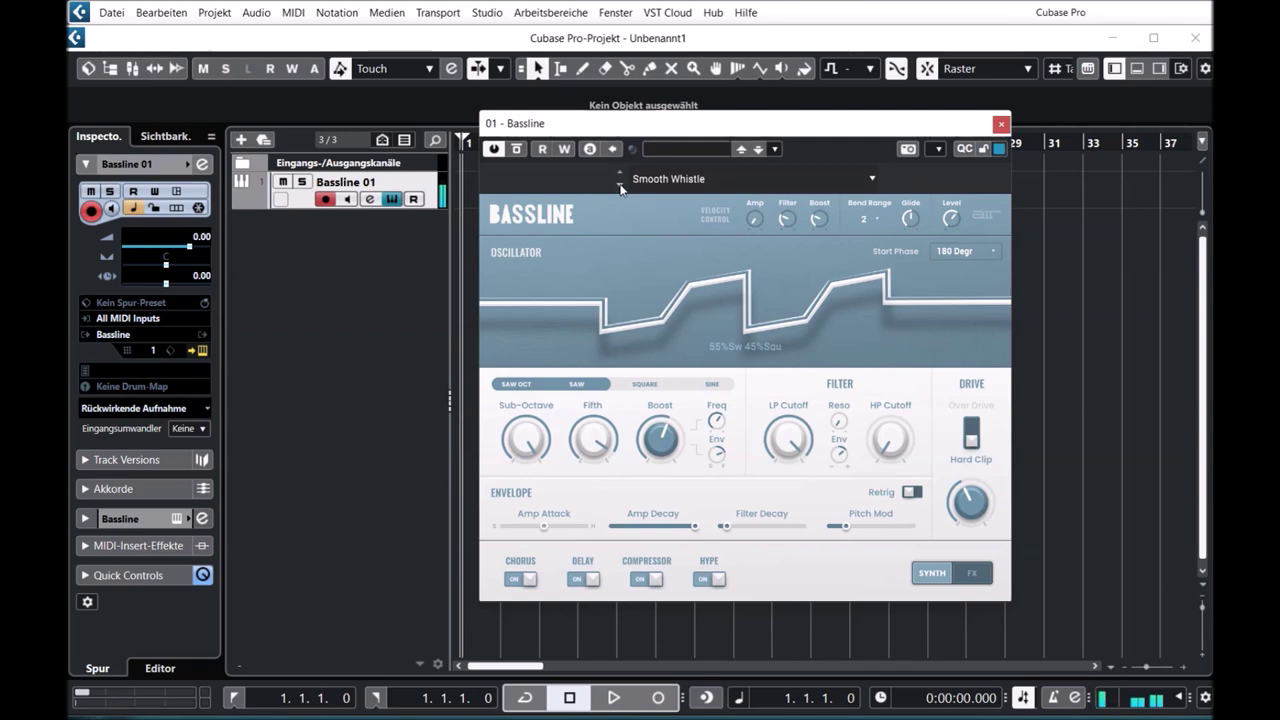
click(620, 185)
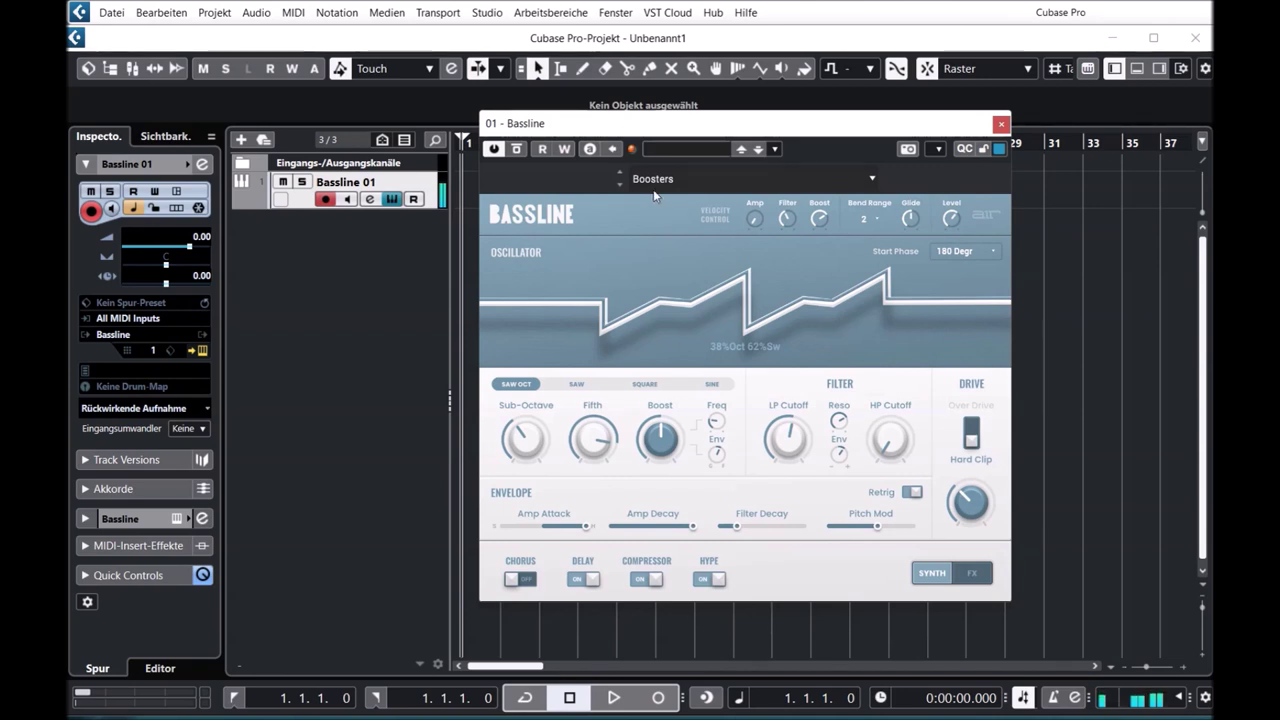
Step: Audition the first four Reso presets one by one: Velo Reso, Bright Reso, Resona and 3ish Square
click(653, 184)
mouse_move(800, 384)
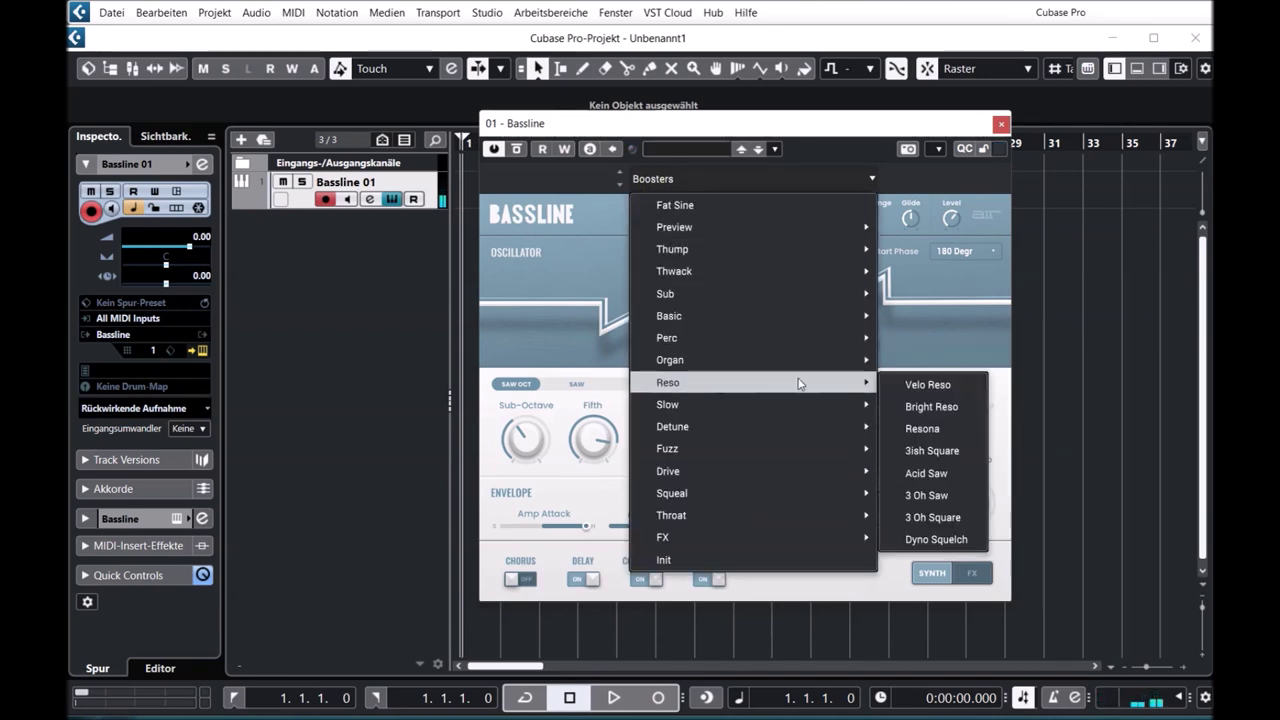
click(900, 386)
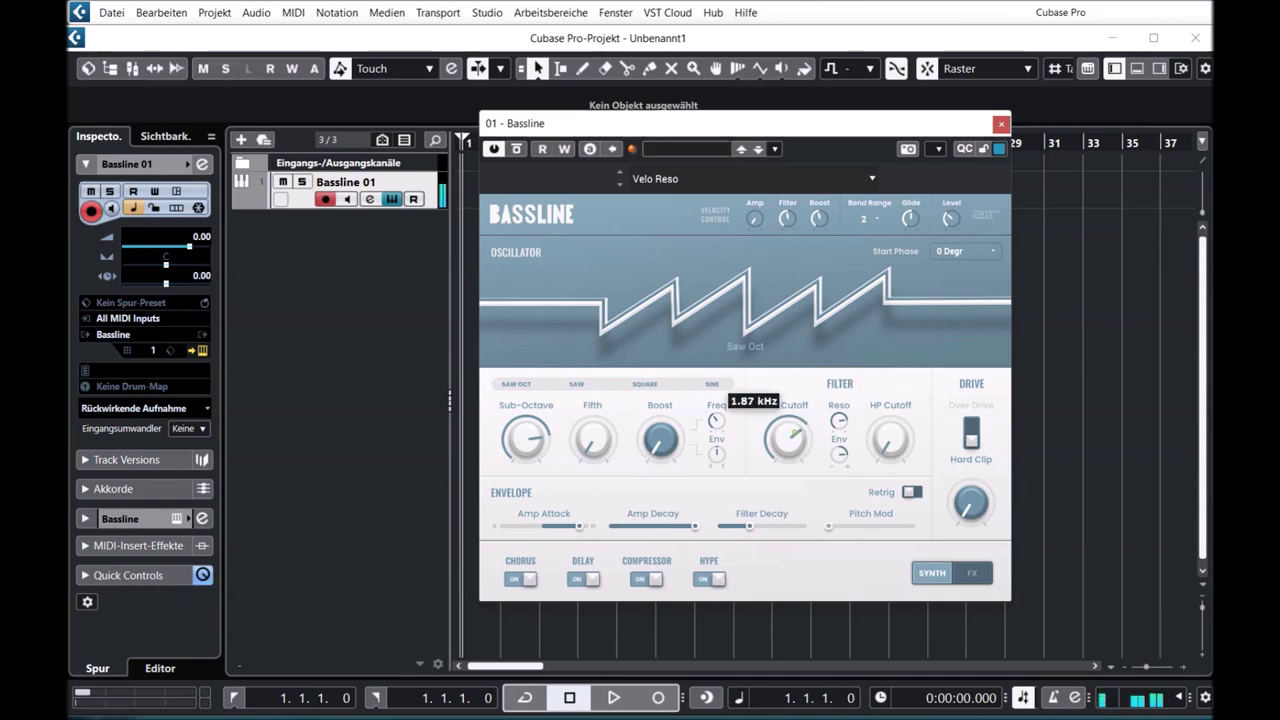
click(619, 186)
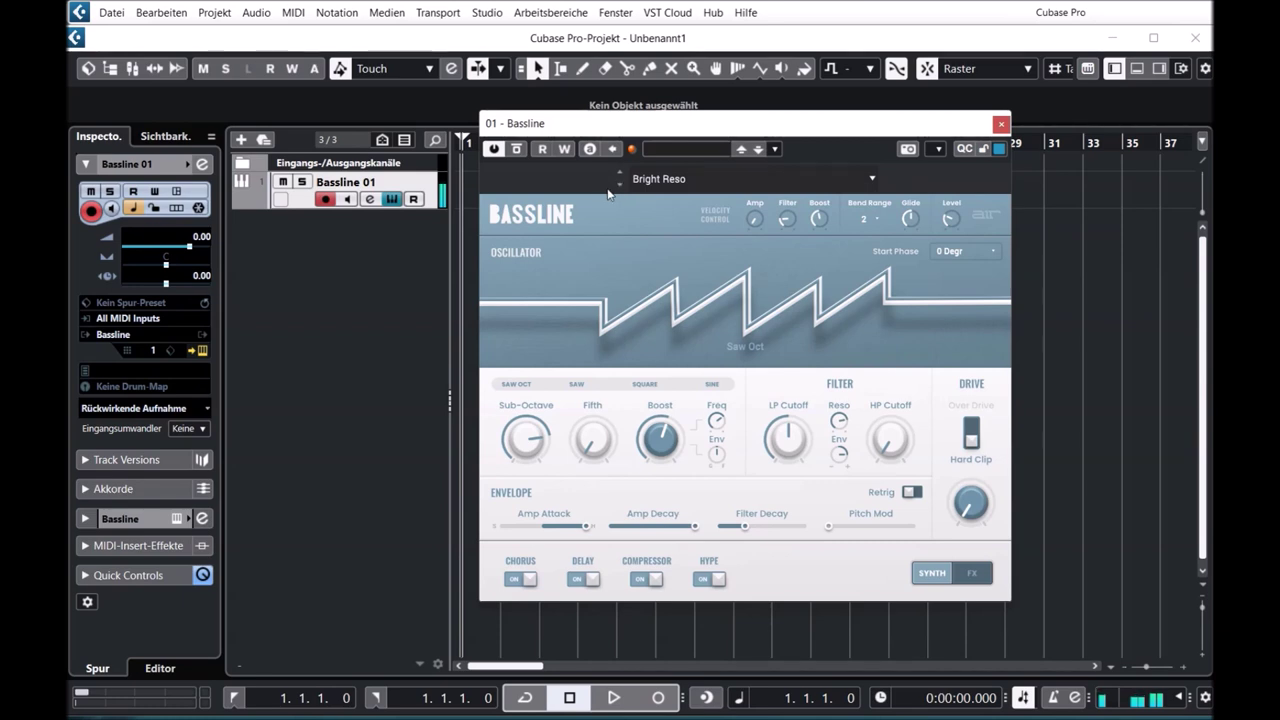
click(621, 187)
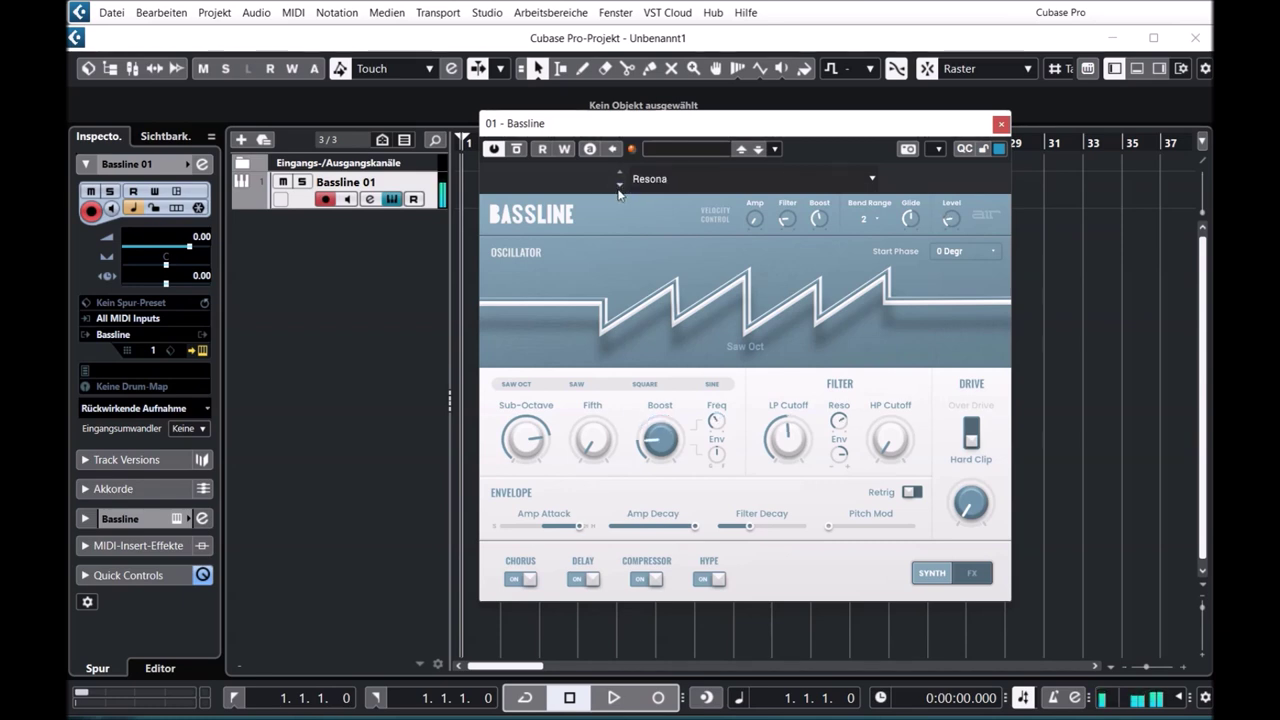
click(620, 186)
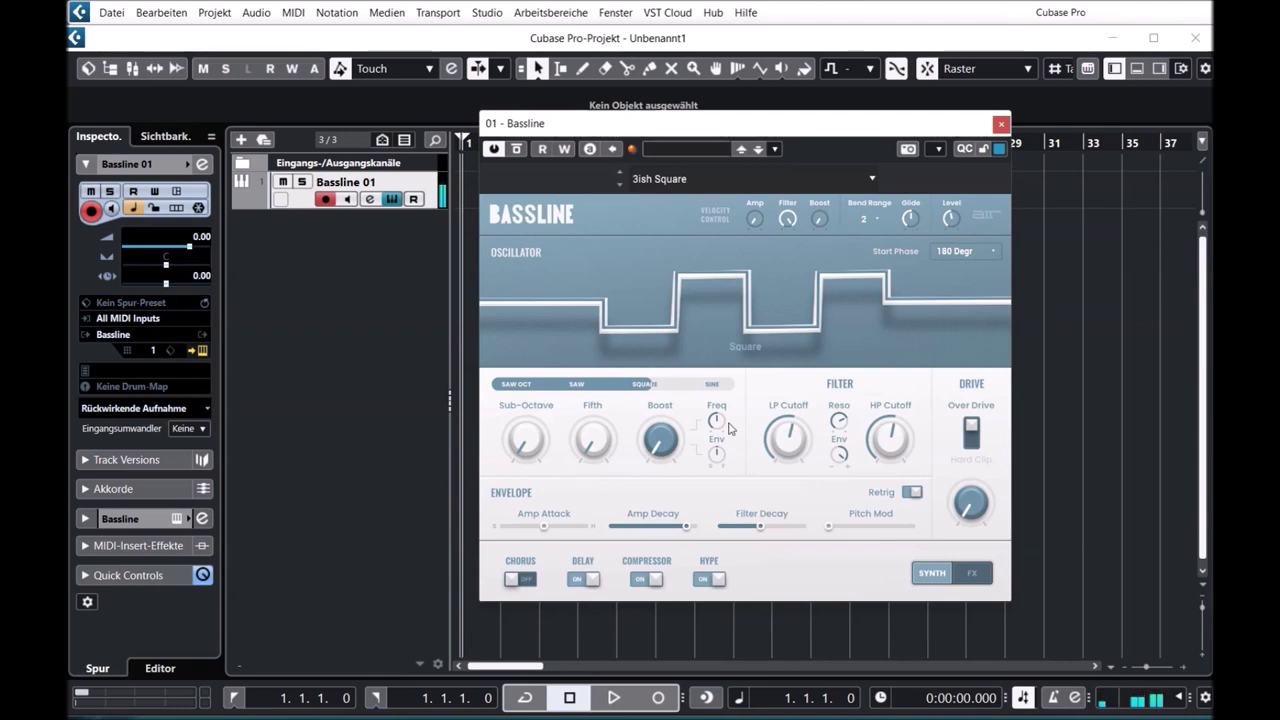
Step: Try different filter Reso and LP Cutoff settings on the 3ish Square preset
mouse_move(840, 421)
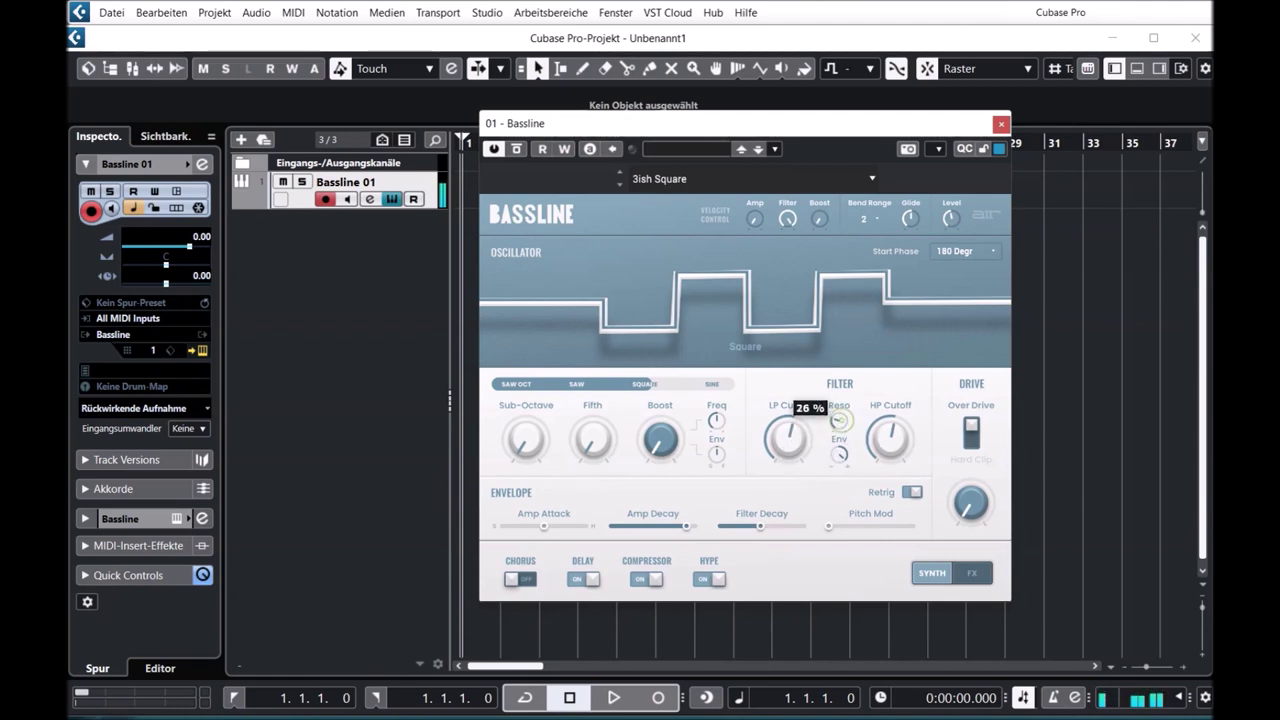
drag(838, 421, 830, 427)
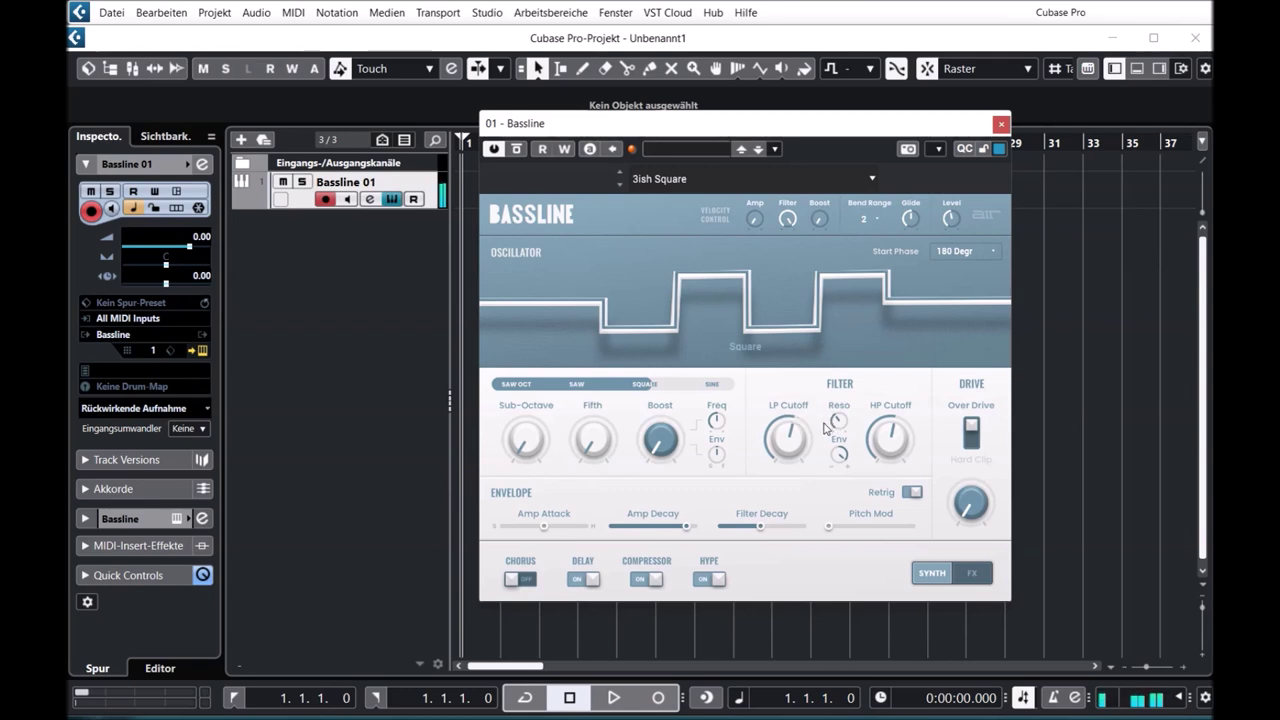
drag(787, 440, 789, 392)
Step: Audition the Organ category's Organish 1, Organish 2 and Lead Oct Bass presets one after another
click(657, 182)
mouse_move(684, 338)
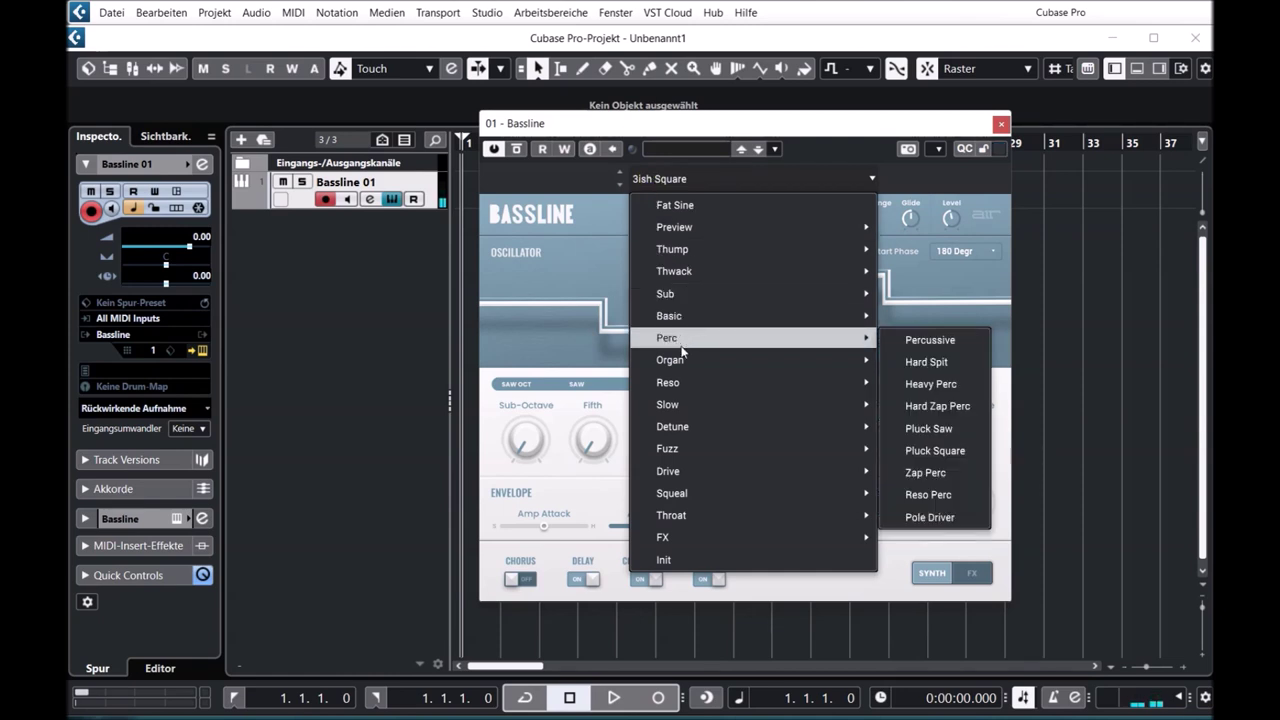
mouse_move(680, 360)
click(915, 362)
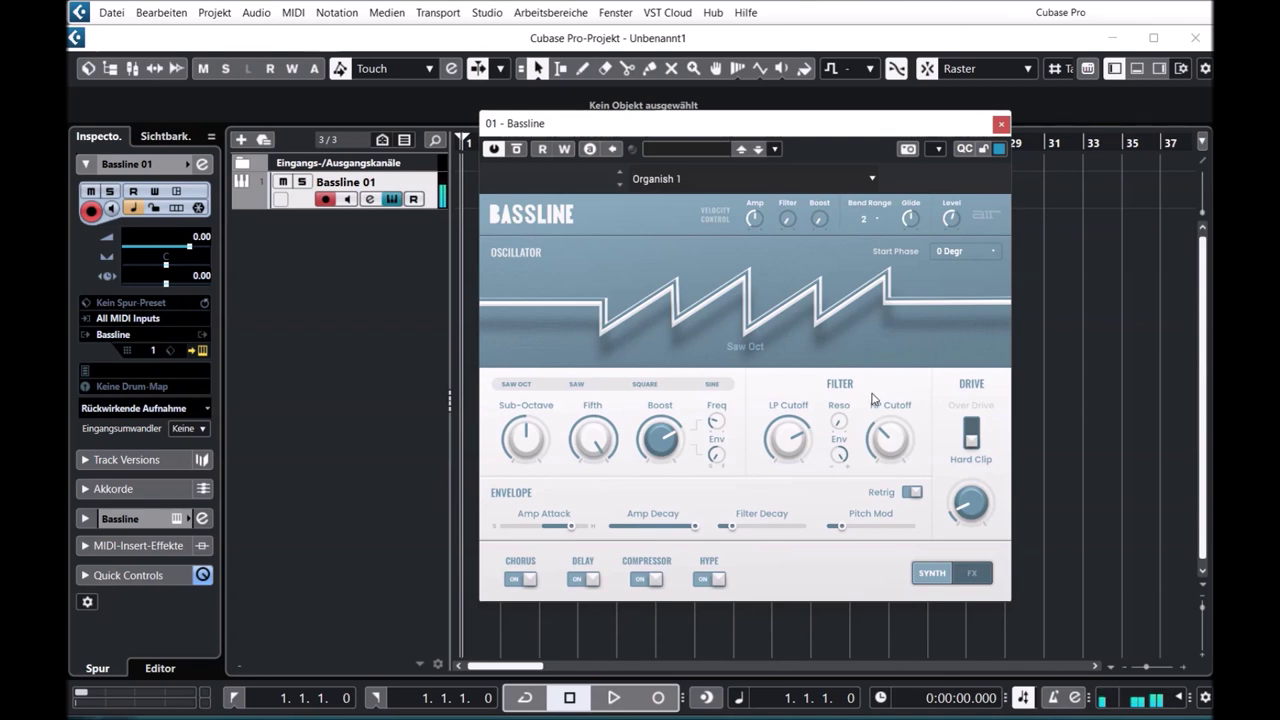
click(619, 186)
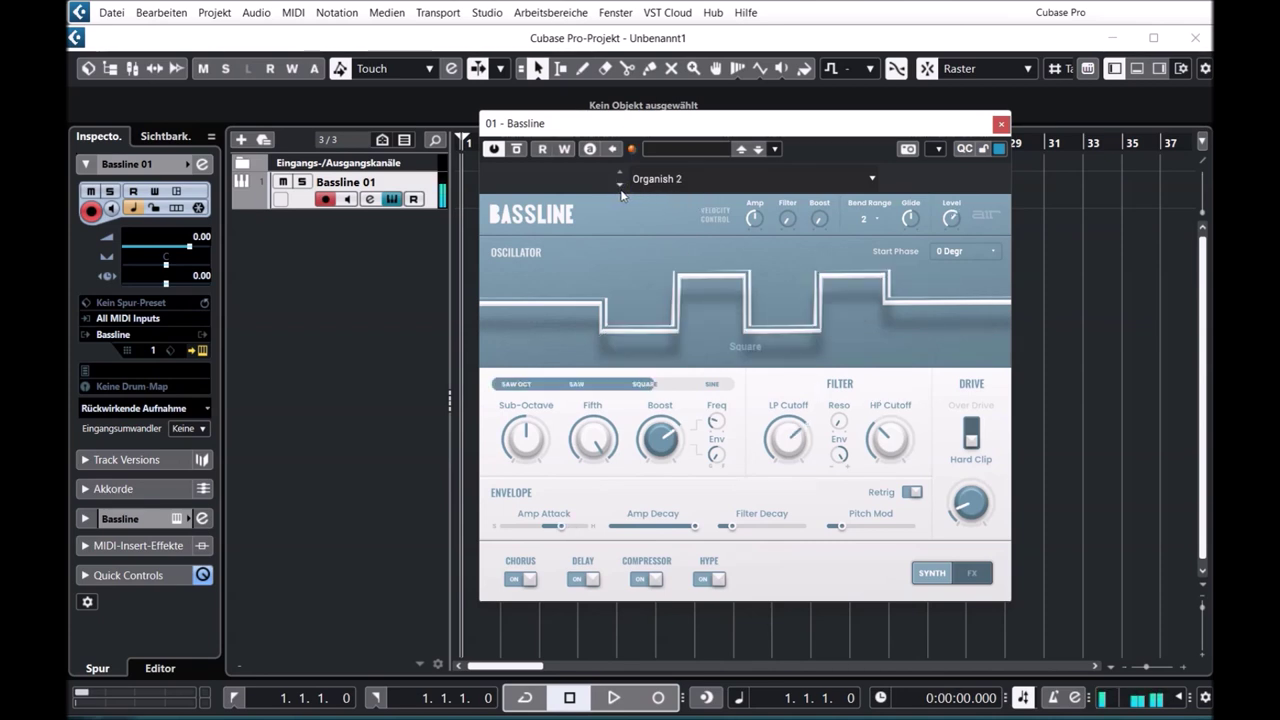
click(620, 187)
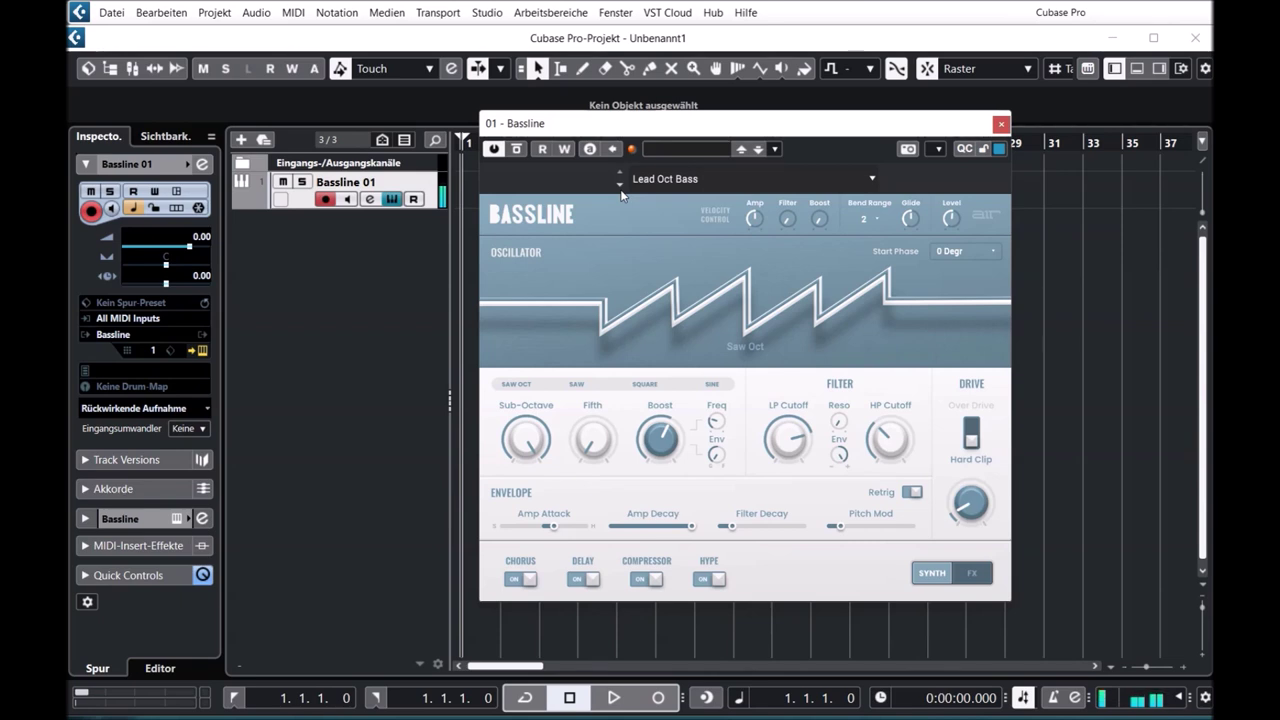